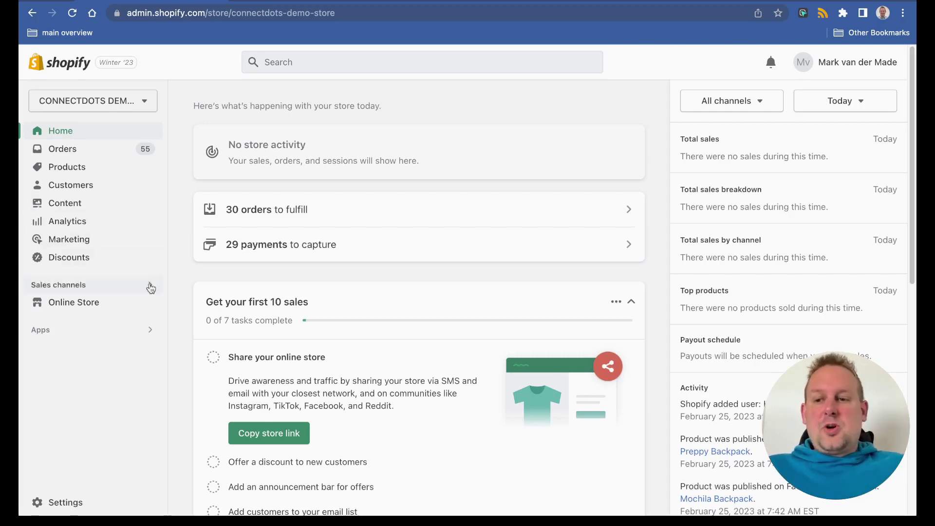
Step: Open Shopify's Facebook & Instagram sales channel and scroll to the catalog with 36 approved products
click(121, 291)
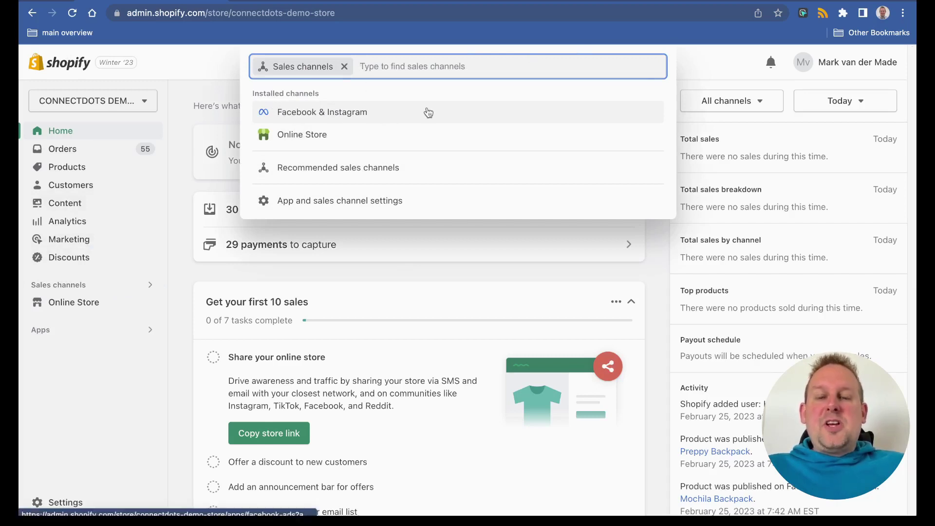
click(341, 117)
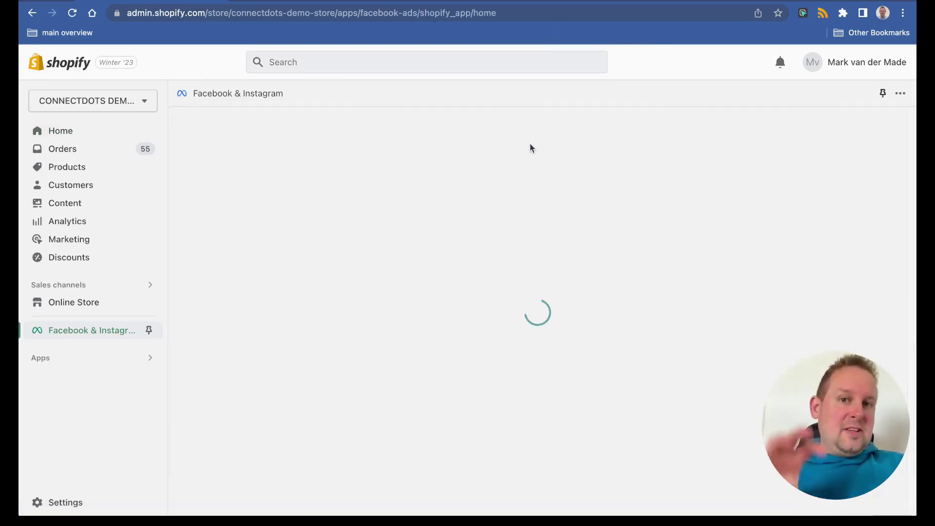
scroll(827, 219, down, 3)
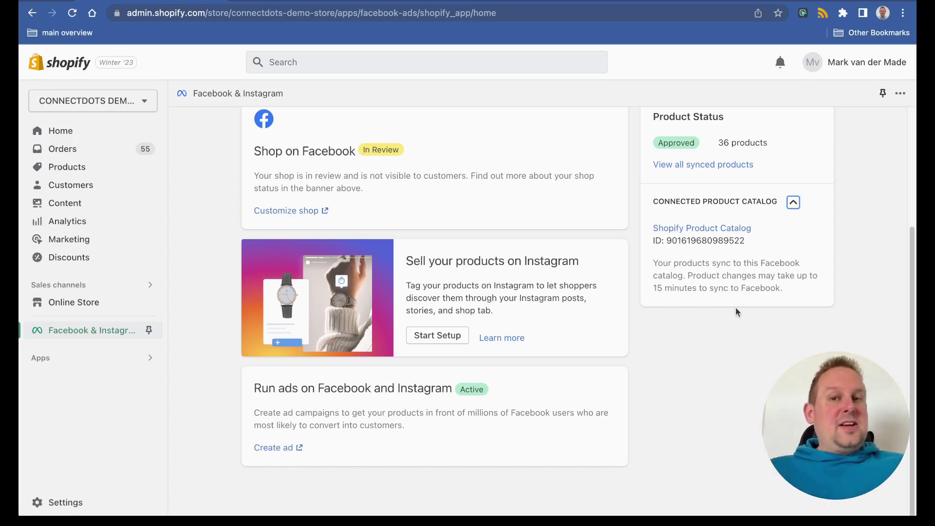
Step: Open the 2 in 1 Gold MacBook Riser & Stand product and review its Electronics type, vendor and tags
click(78, 167)
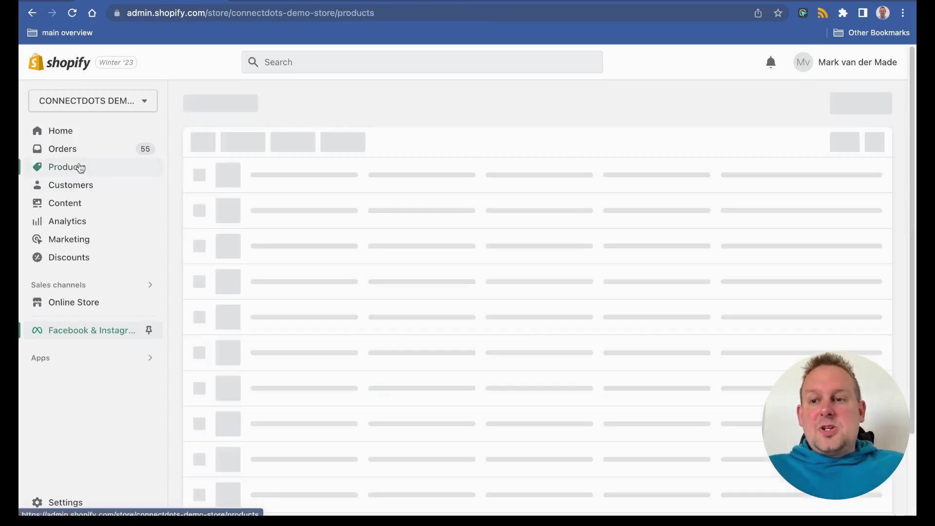
click(363, 196)
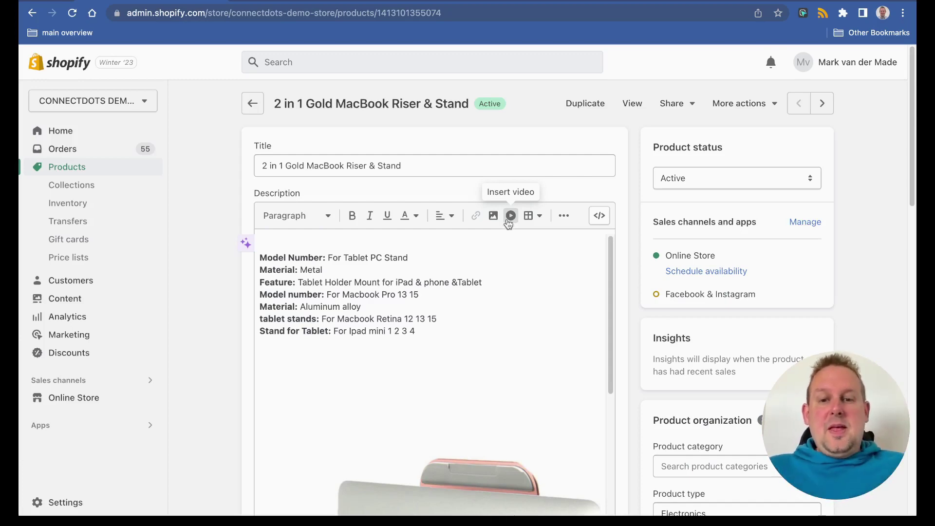
scroll(395, 255, down, 10)
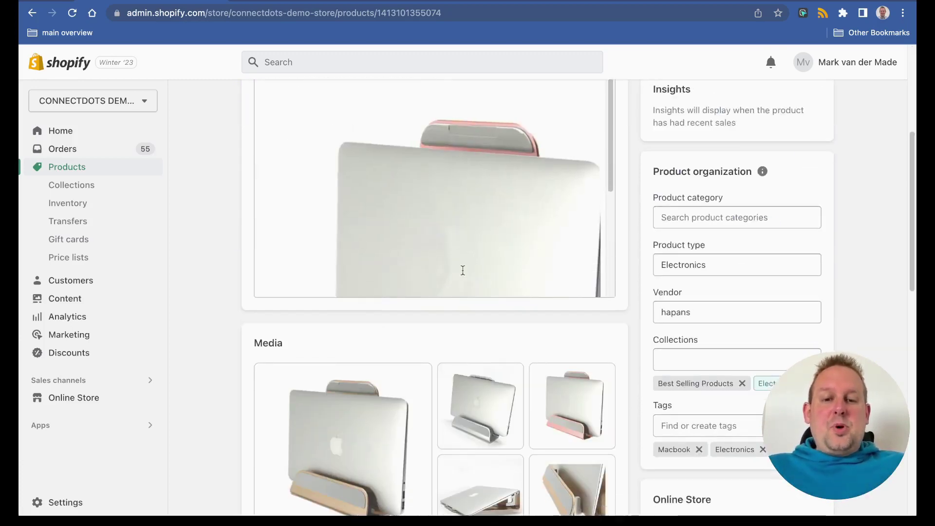
scroll(382, 338, down, 5)
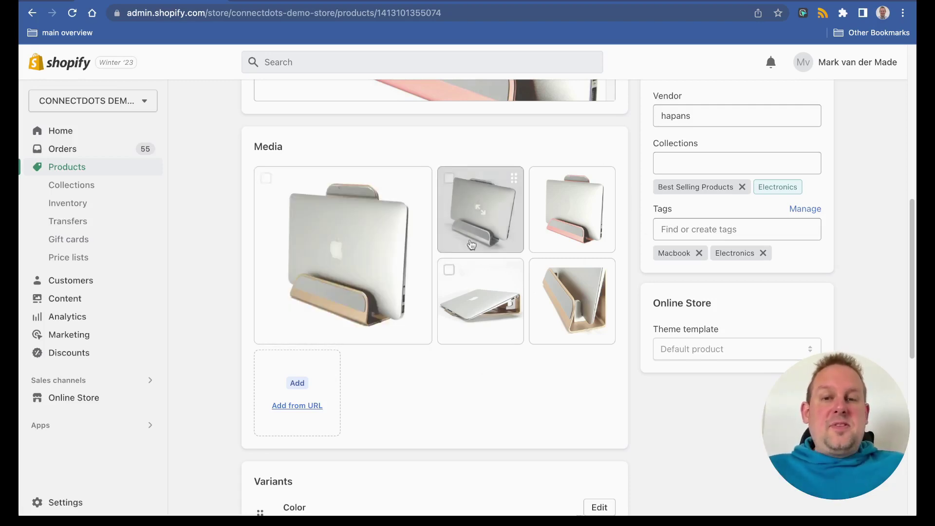
scroll(441, 249, up, 5)
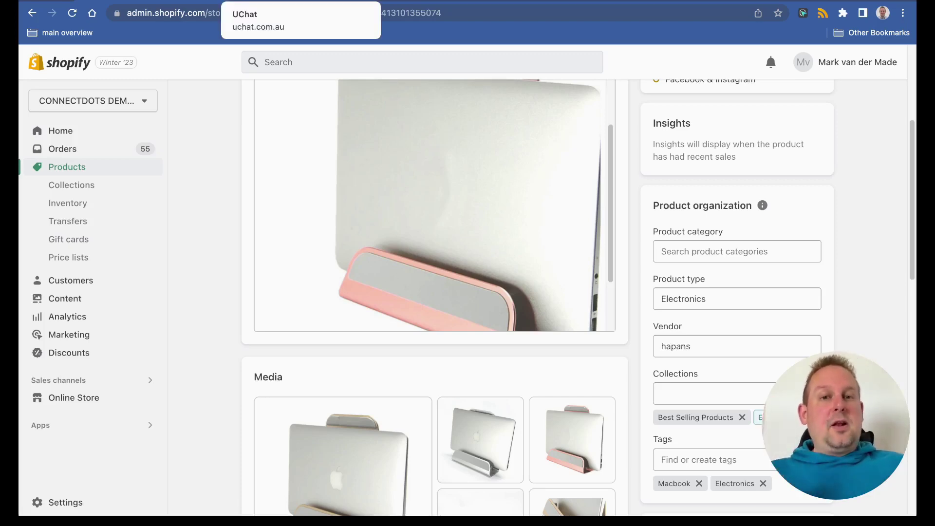
Step: List UChat's Facebook Business catalogs, including the 145-product Shopify Product Catalog
click(263, 1)
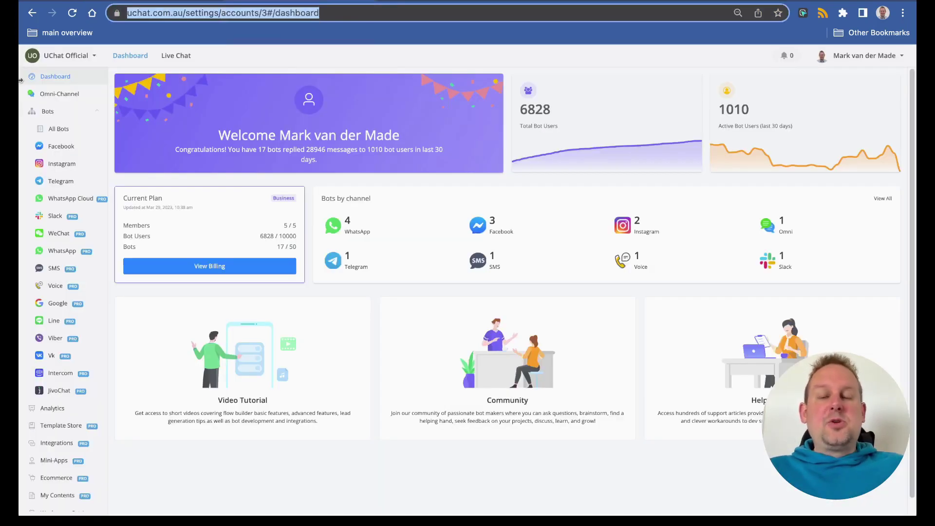
click(40, 442)
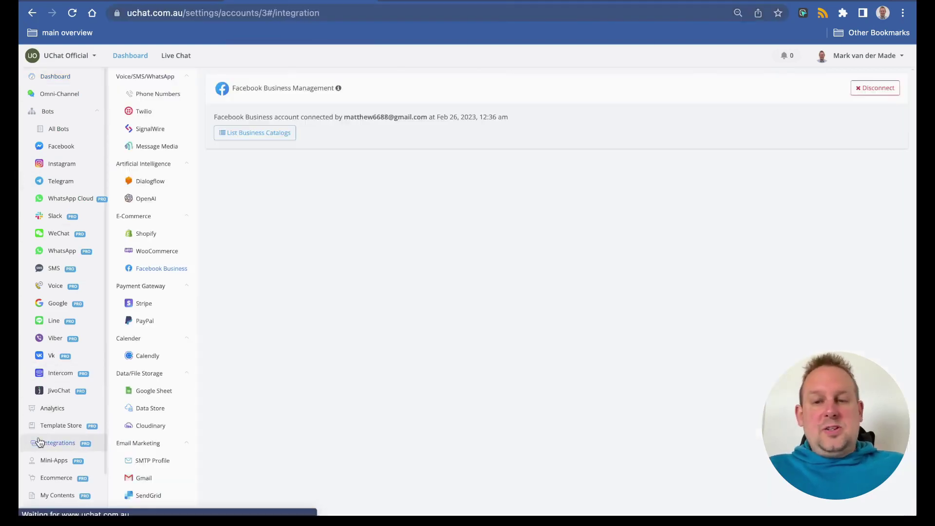
click(146, 269)
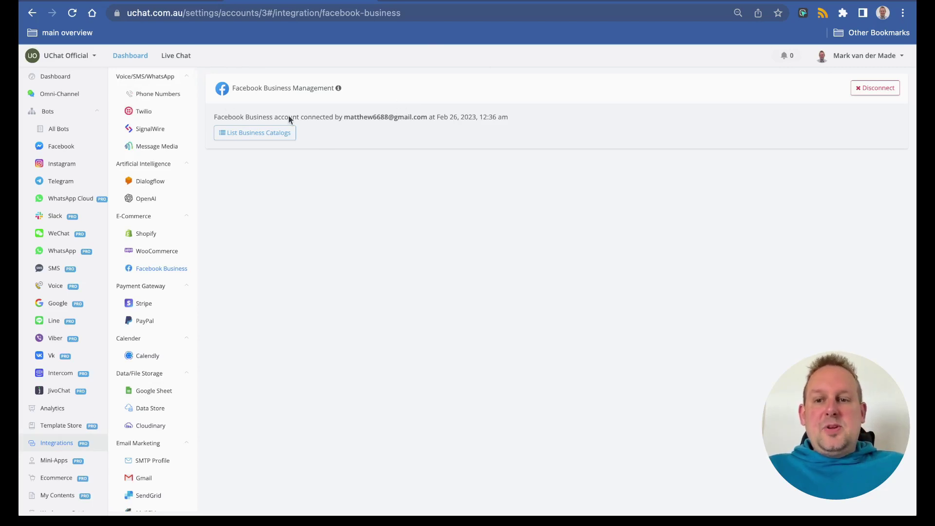
click(243, 132)
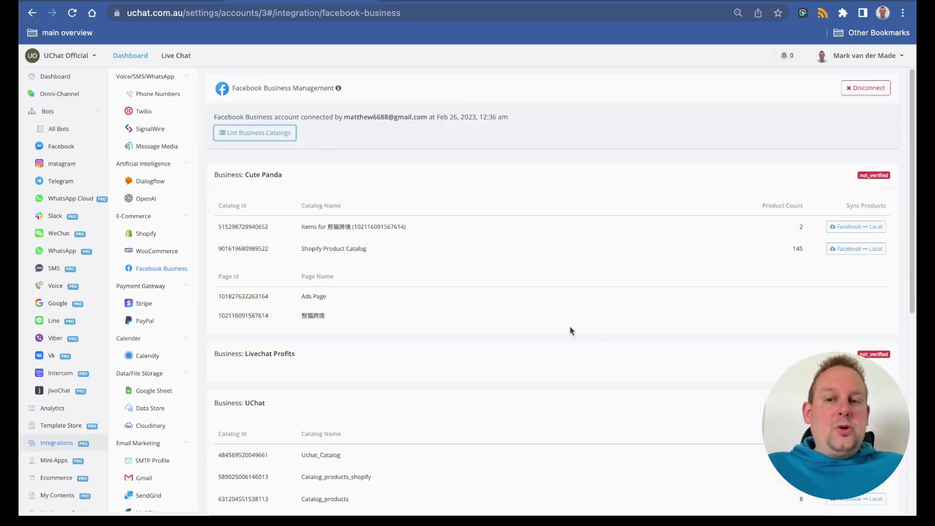
scroll(560, 331, down, 10)
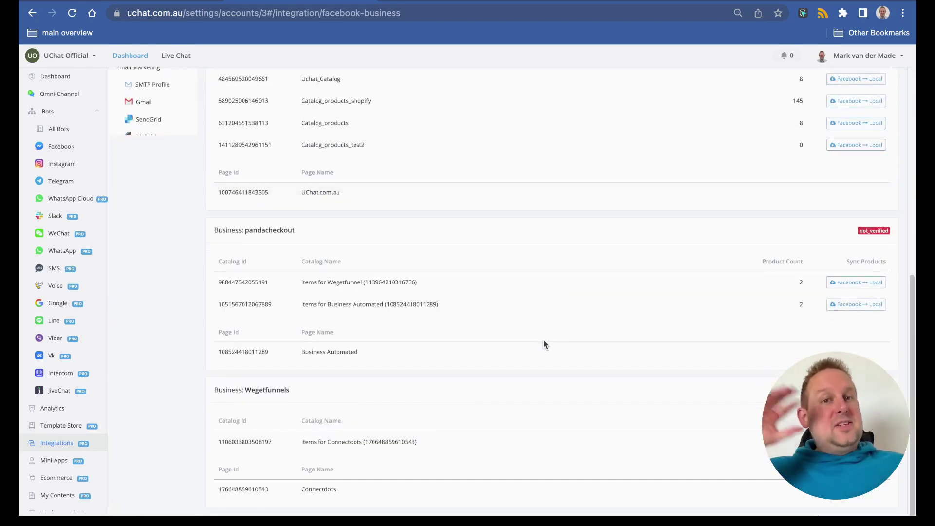
scroll(543, 341, up, 10)
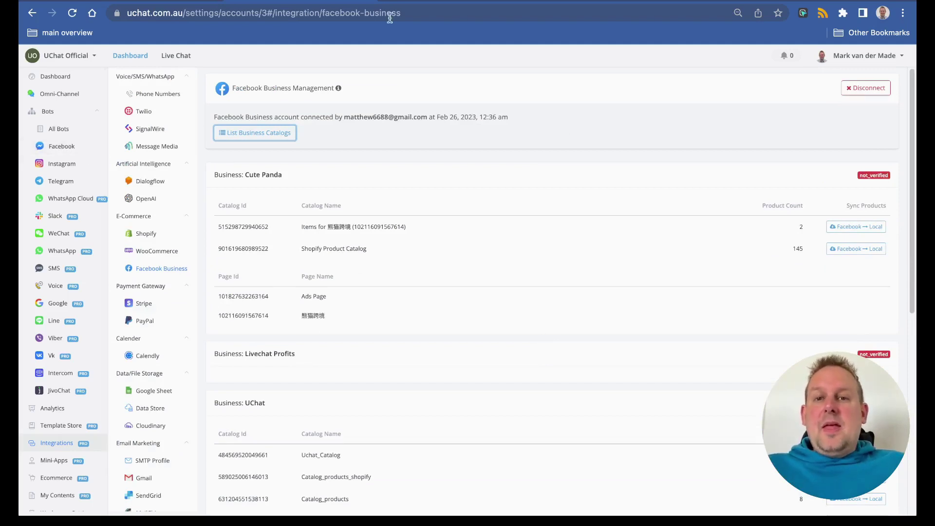
Step: Open the Main Shopfront sub flow and center its get products by categories node on the canvas
click(424, 0)
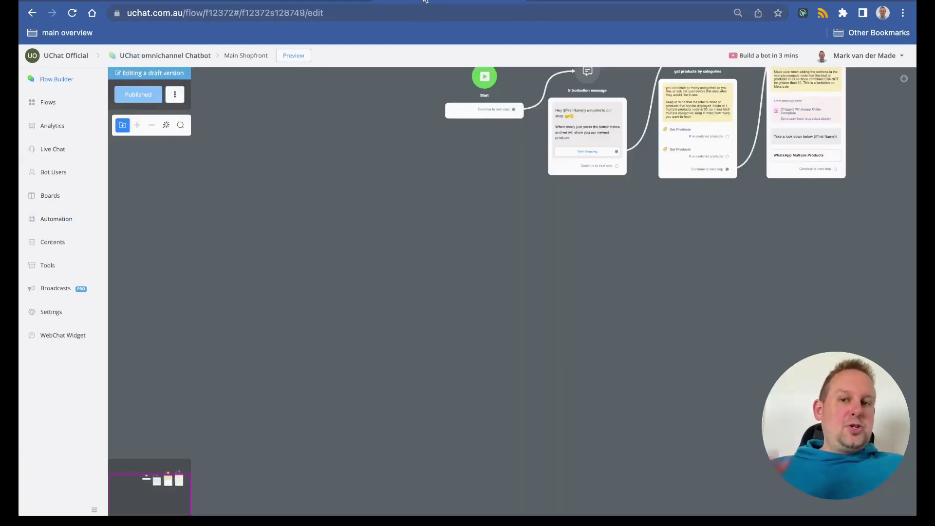
click(62, 104)
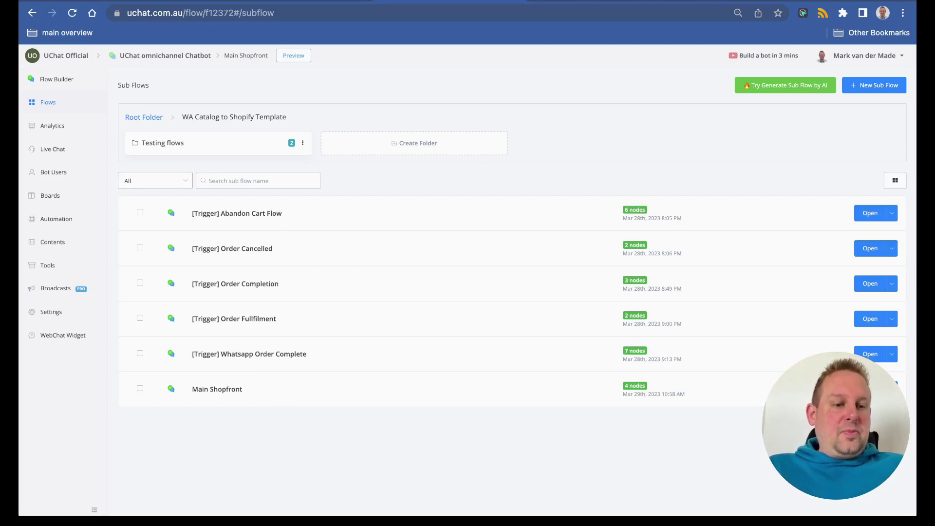
click(217, 388)
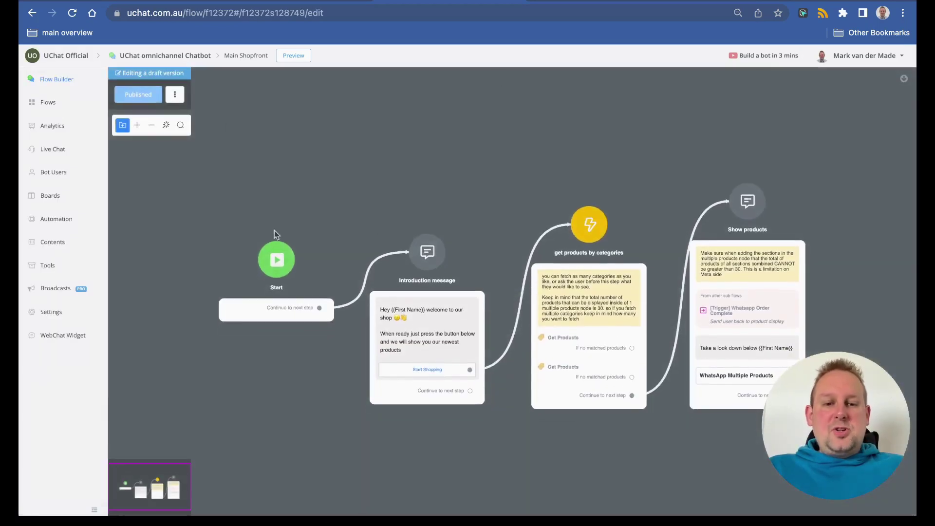
scroll(396, 220, down, 5)
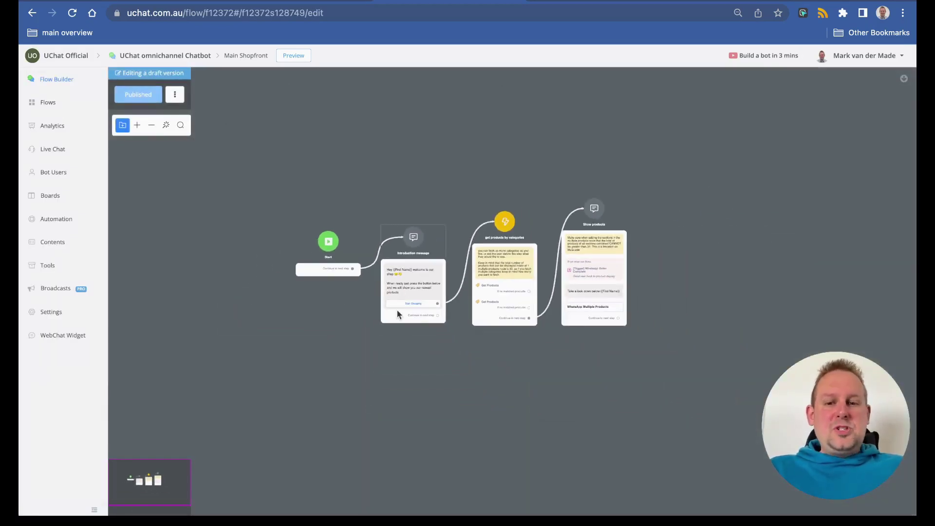
scroll(398, 314, up, 8)
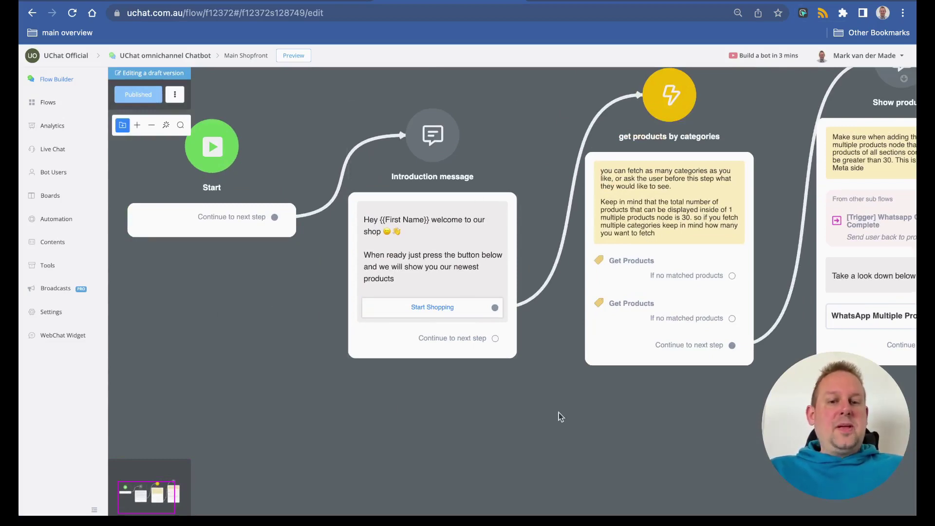
drag(560, 417, 381, 428)
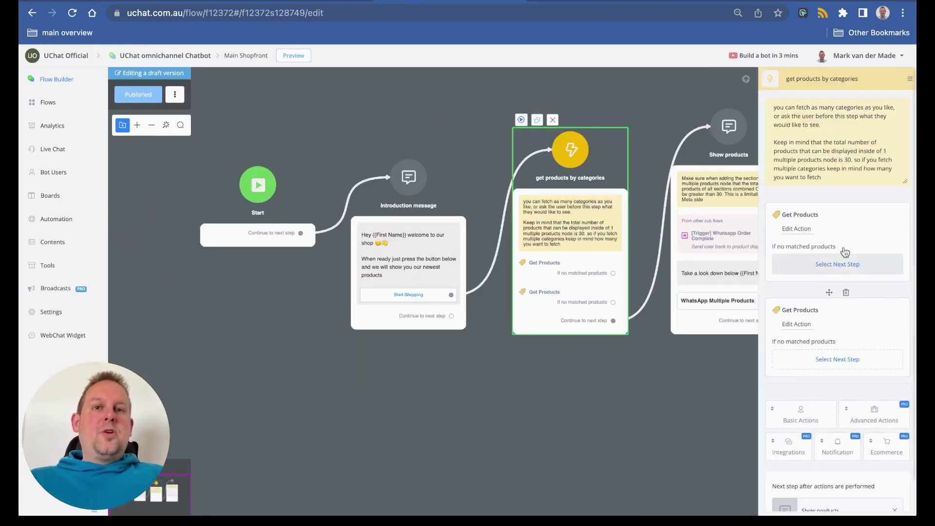
click(887, 446)
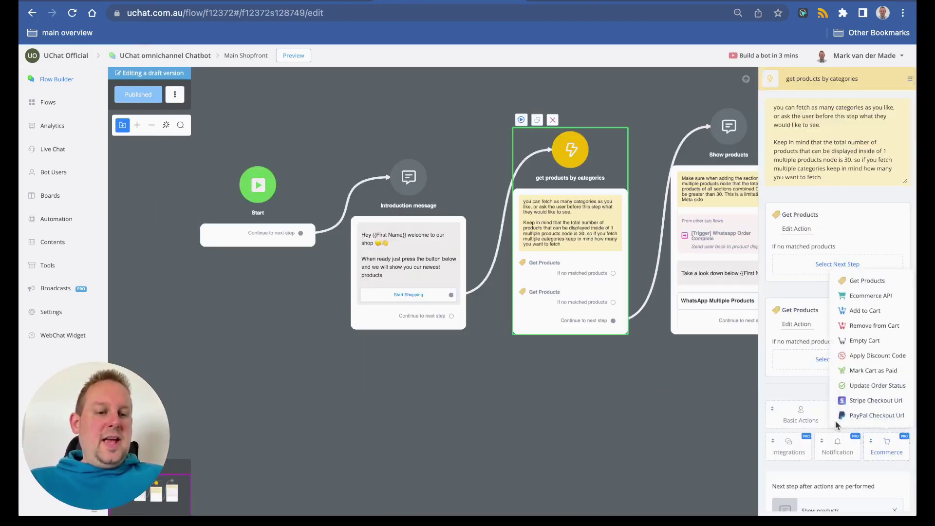
click(886, 446)
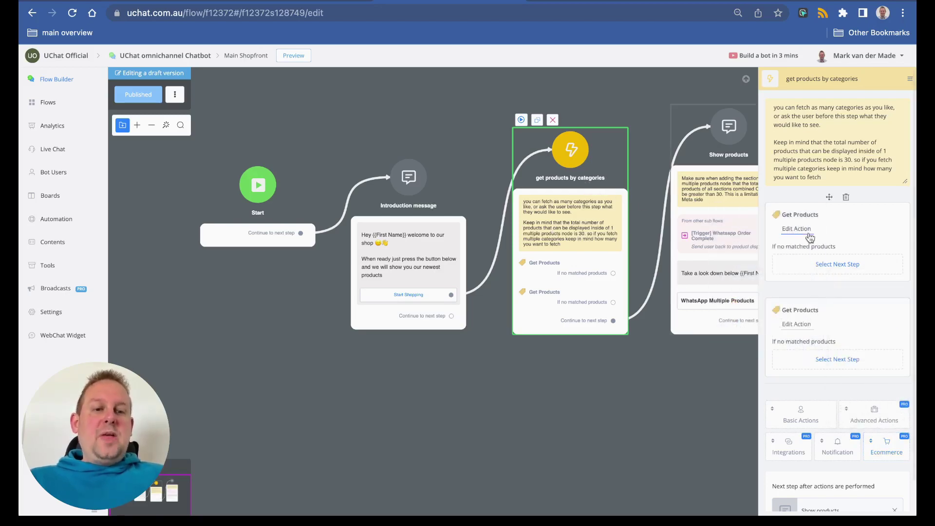
click(796, 228)
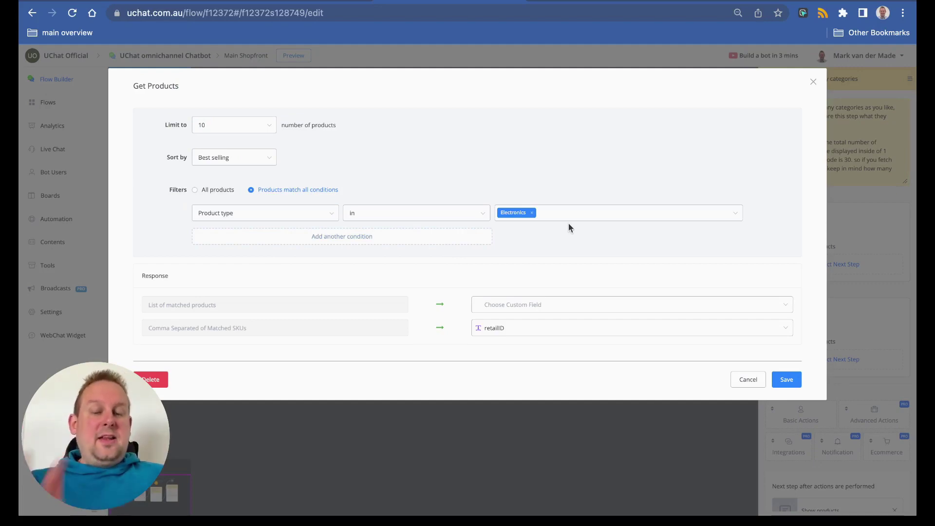
click(747, 380)
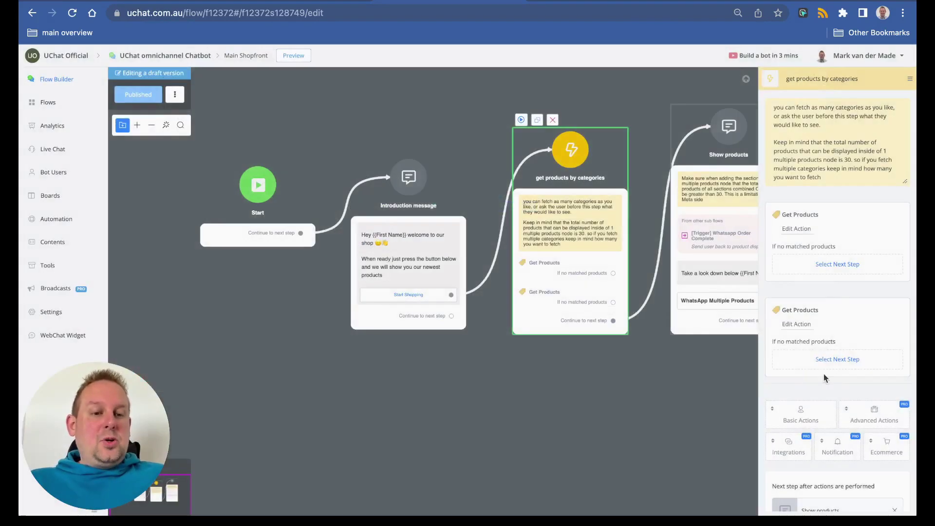
click(797, 334)
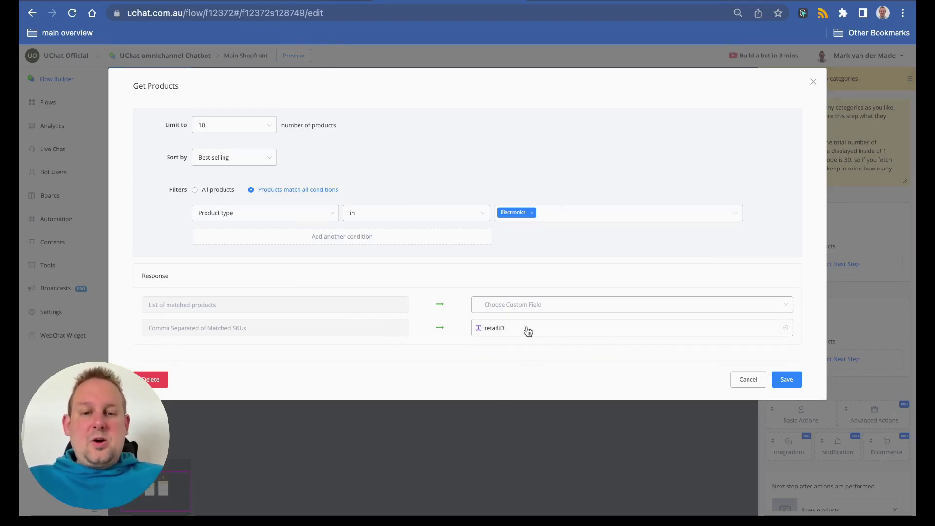
click(747, 379)
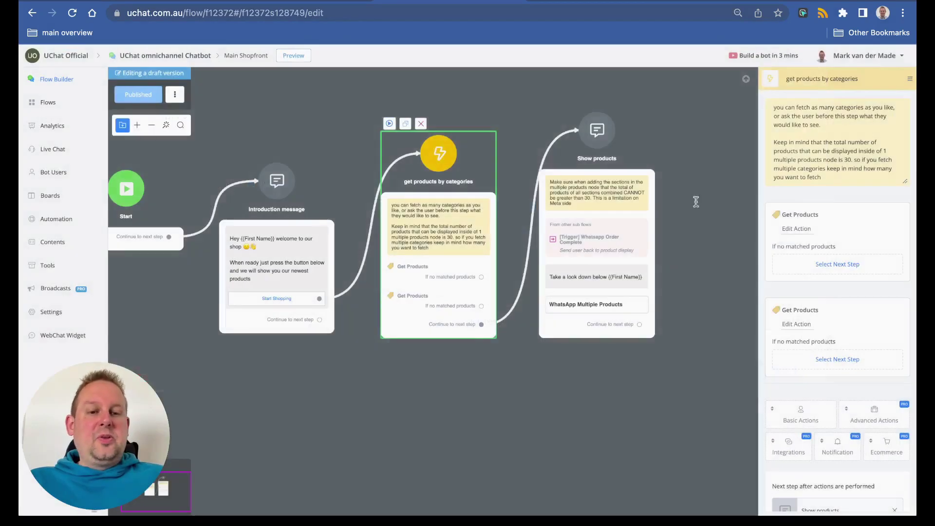
Step: Review both Get Products actions, leaving the Electronics fetch limited to 10 best-sellers, and cancel
click(795, 324)
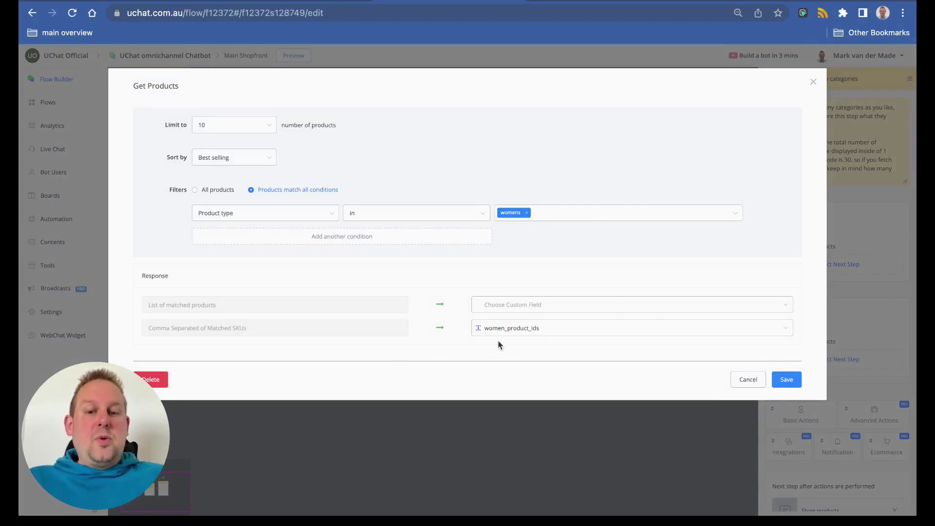
click(748, 379)
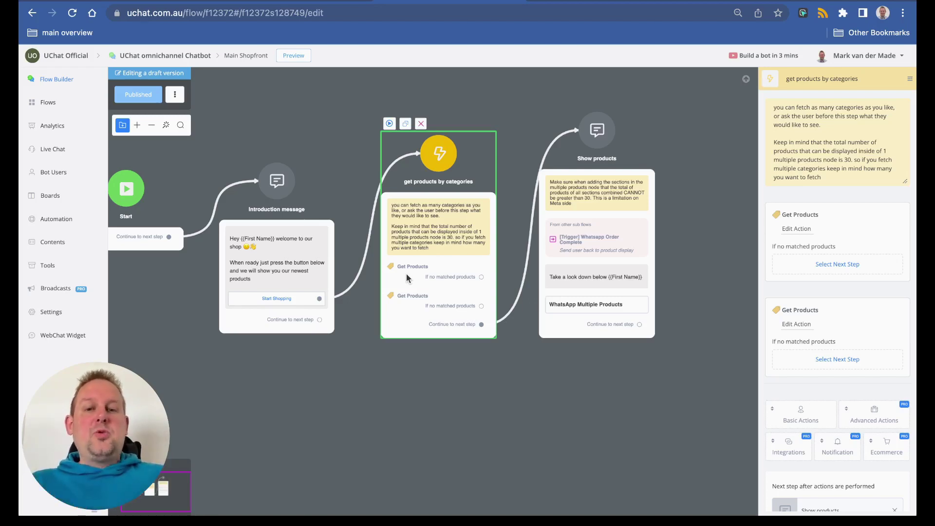
click(796, 228)
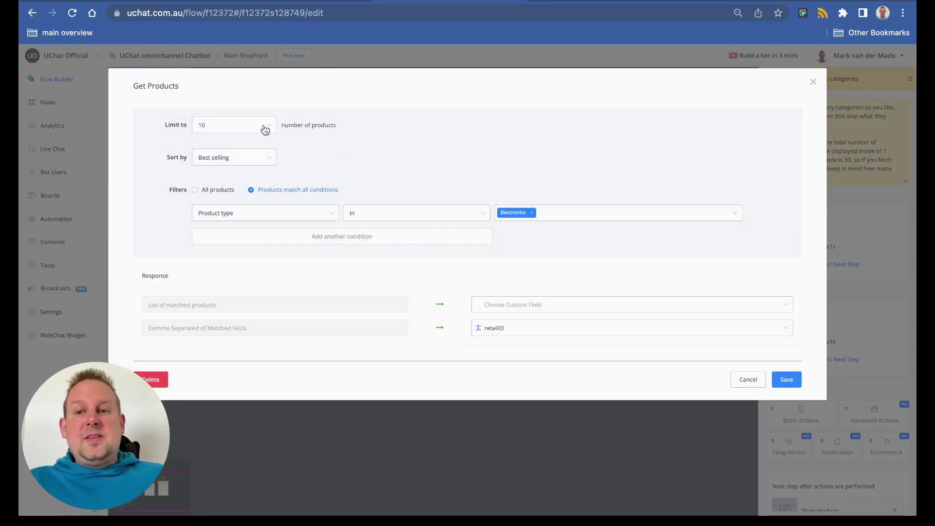
click(231, 130)
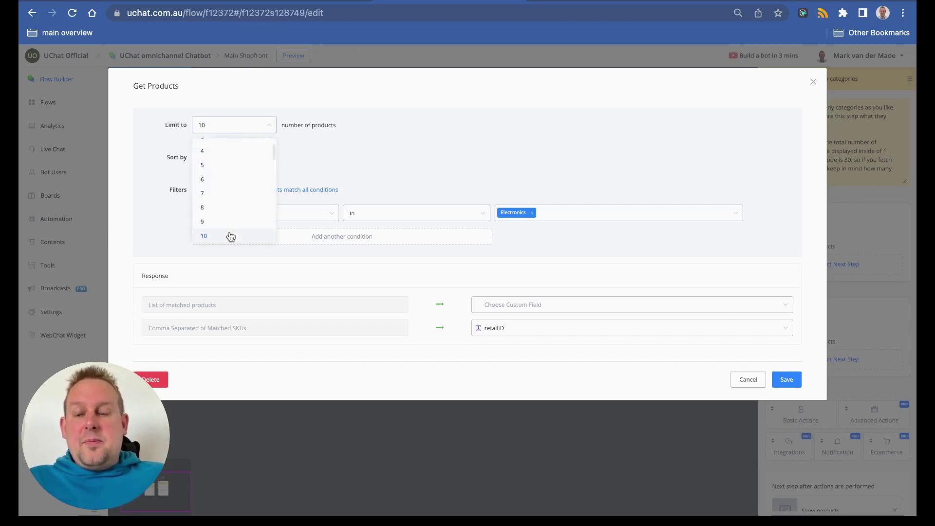
scroll(229, 221, down, 5)
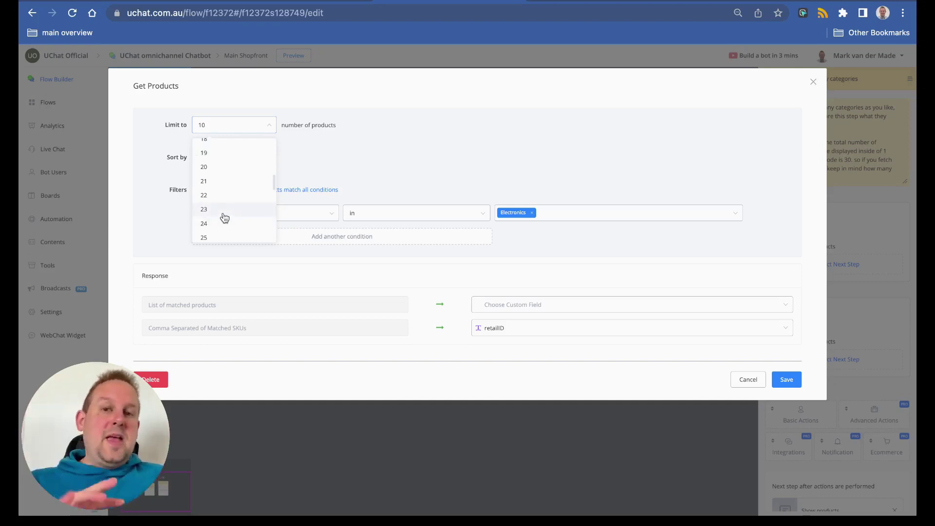
click(746, 381)
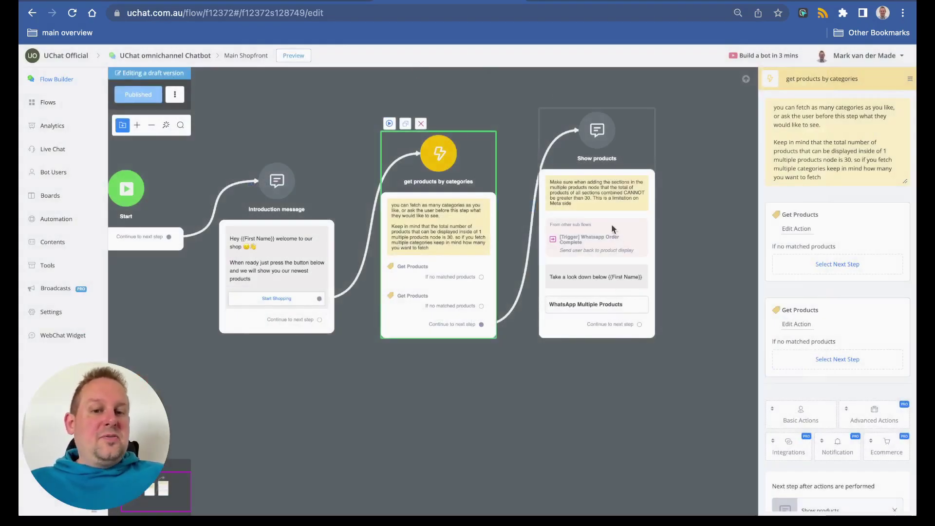
Step: Open the Show products WhatsApp Multiple Products editor to check its catalog ID note and two sections
scroll(585, 312, up, 2)
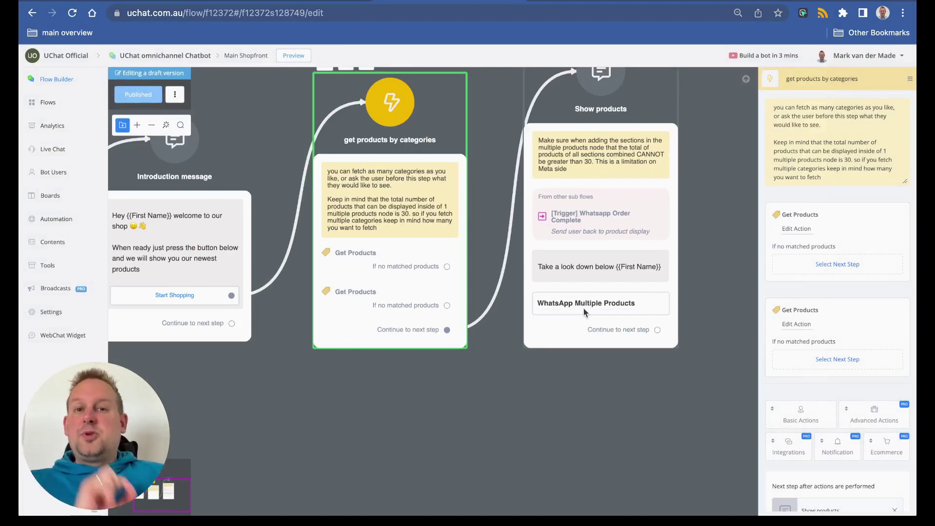
click(575, 251)
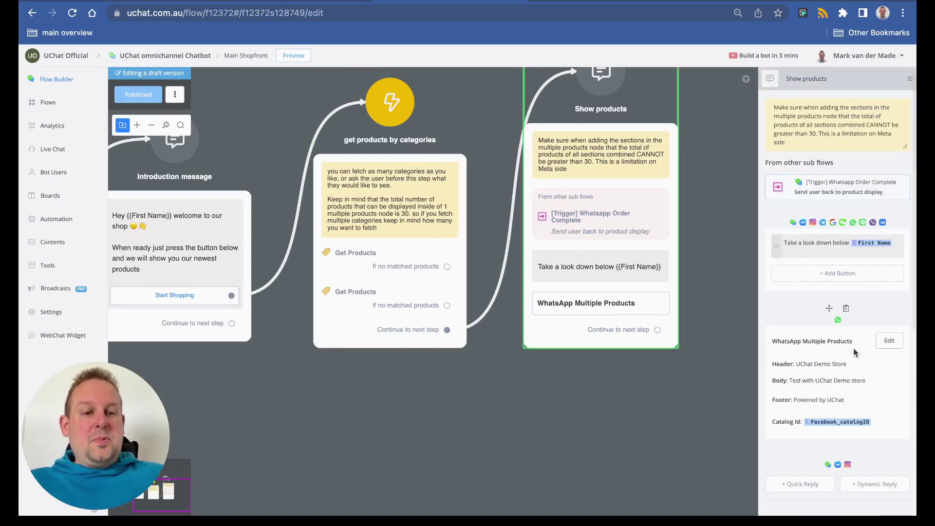
click(887, 341)
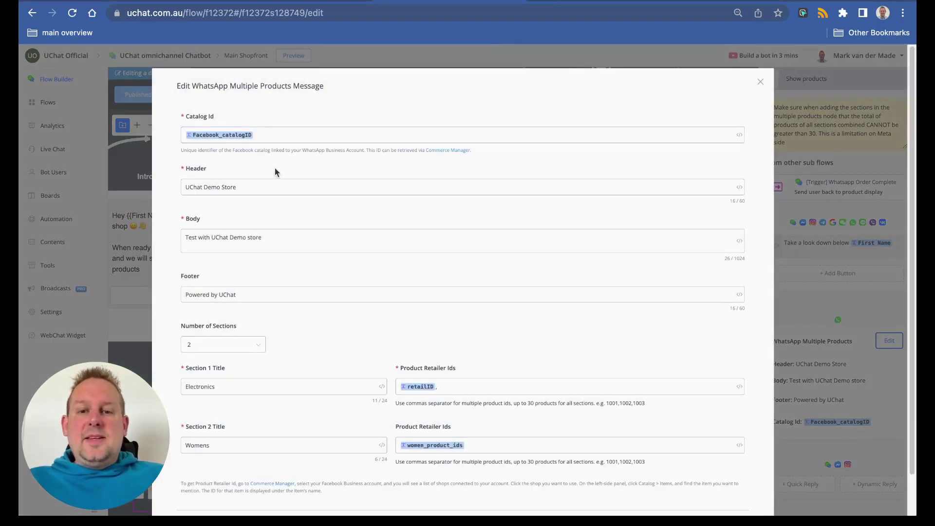
drag(179, 149, 392, 153)
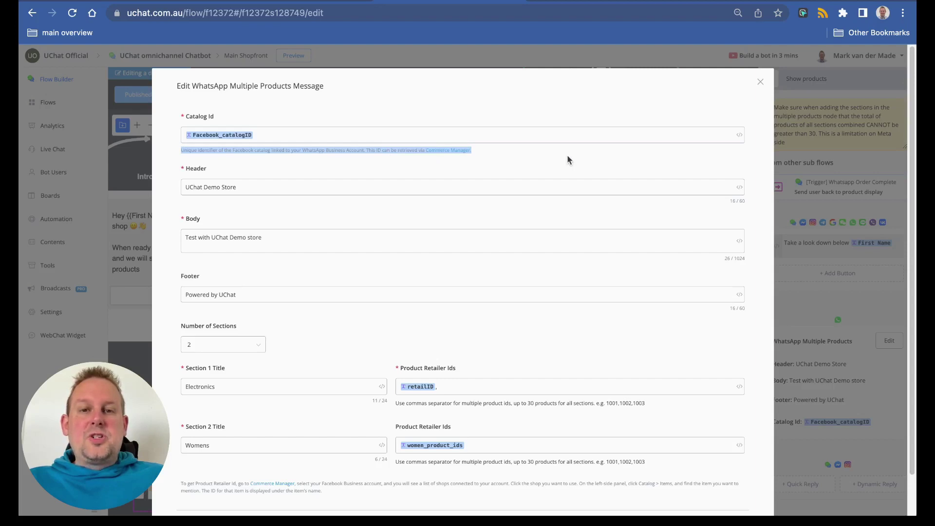
click(247, 156)
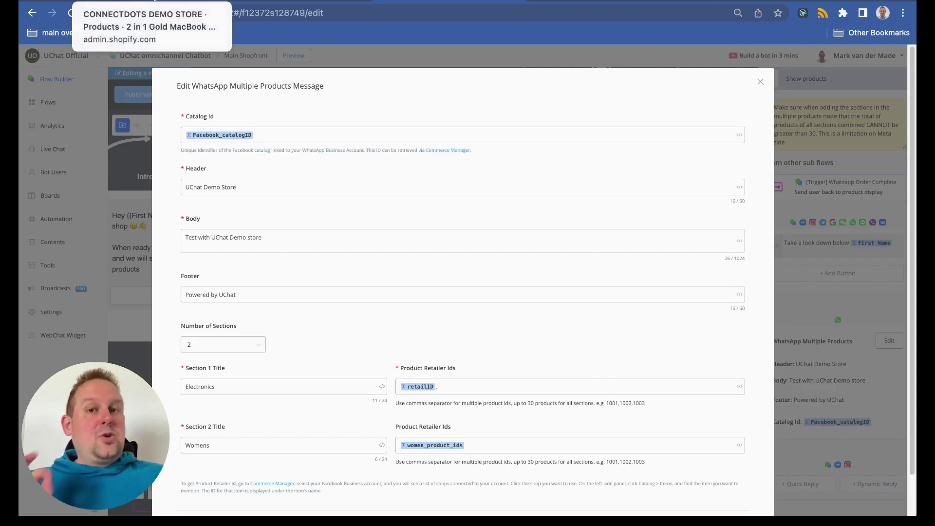
Step: In Shopify's Facebook & Instagram channel, expand Connected Product Catalog and select its catalog ID
click(122, 1)
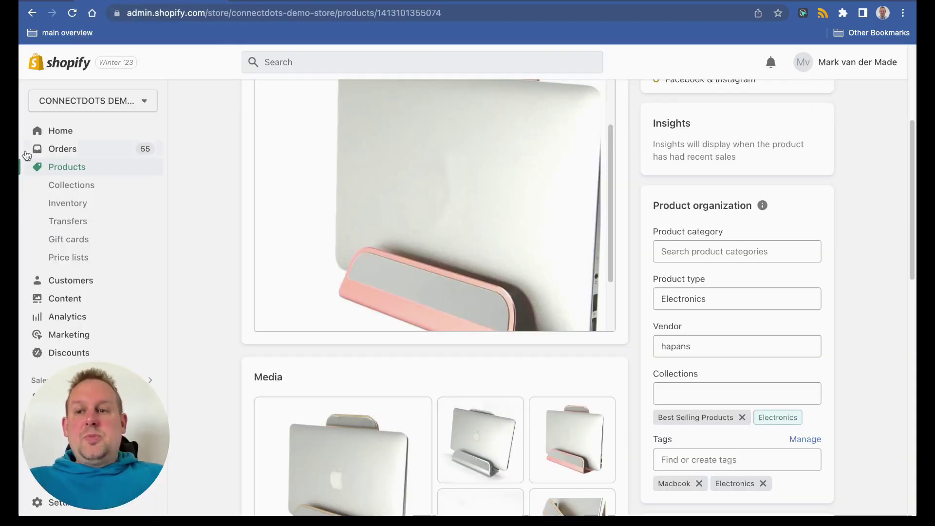
click(150, 379)
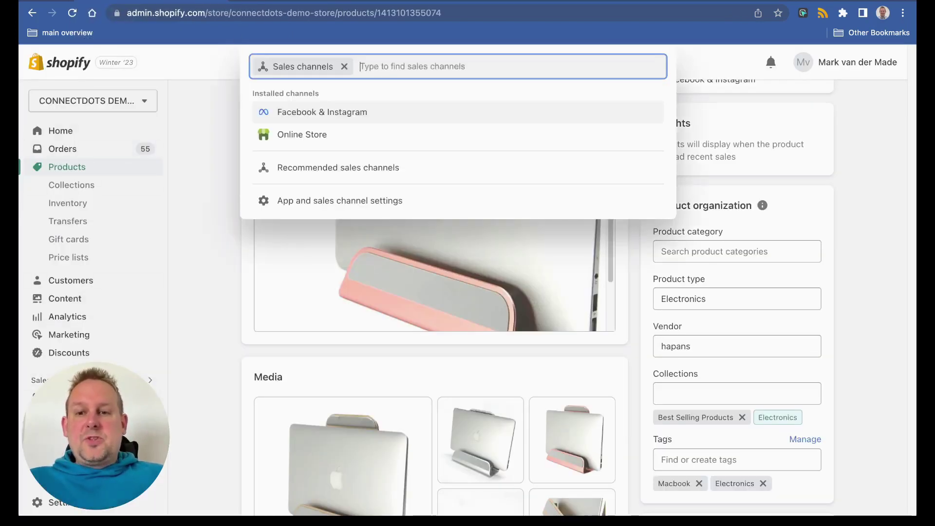
click(327, 111)
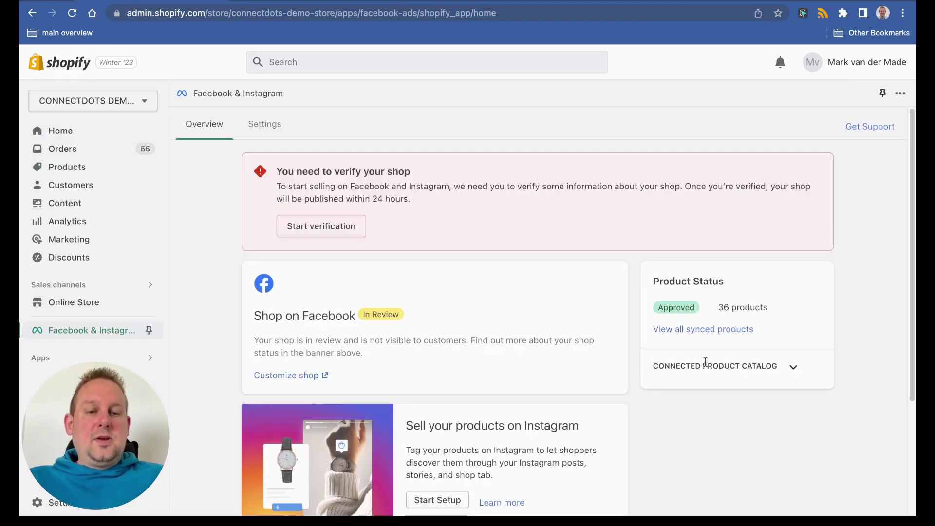
click(793, 369)
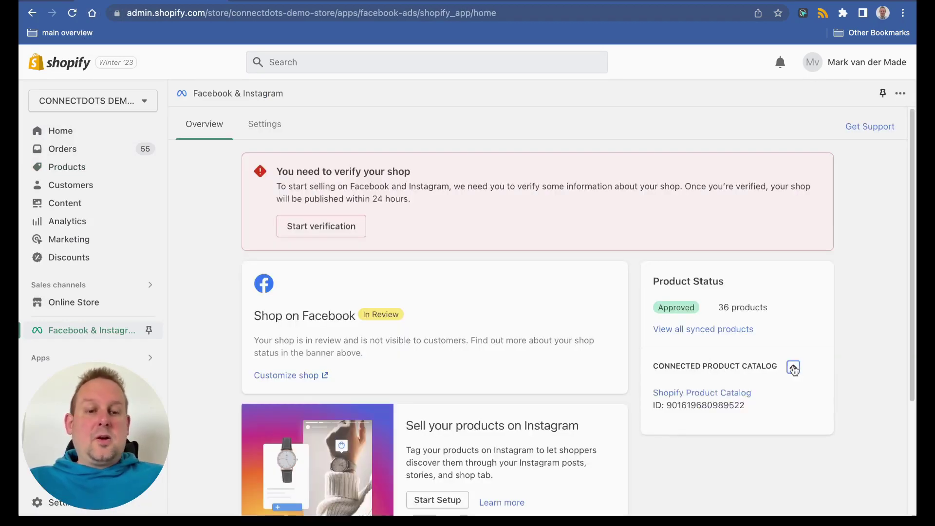
double_click(730, 407)
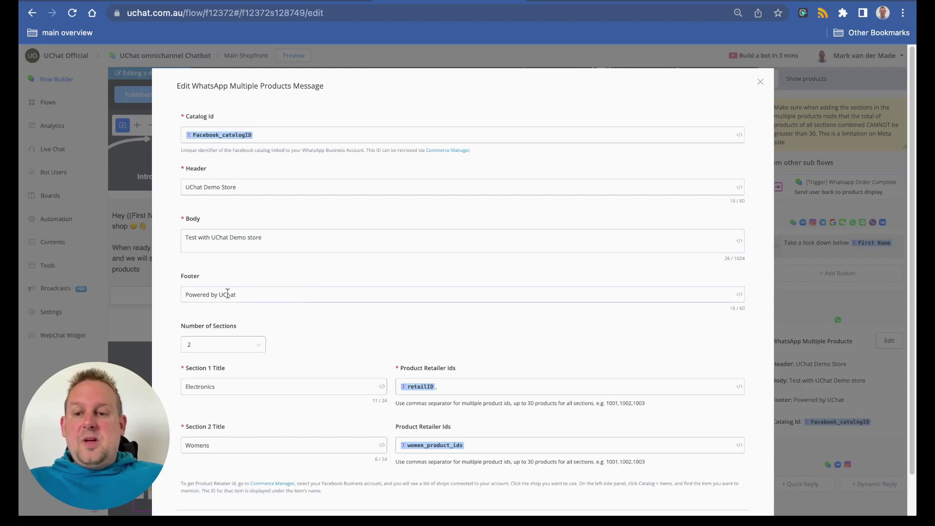
Step: Keep Number of Sections at 2 and close the WhatsApp Multiple Products editor
scroll(232, 355, down, 2)
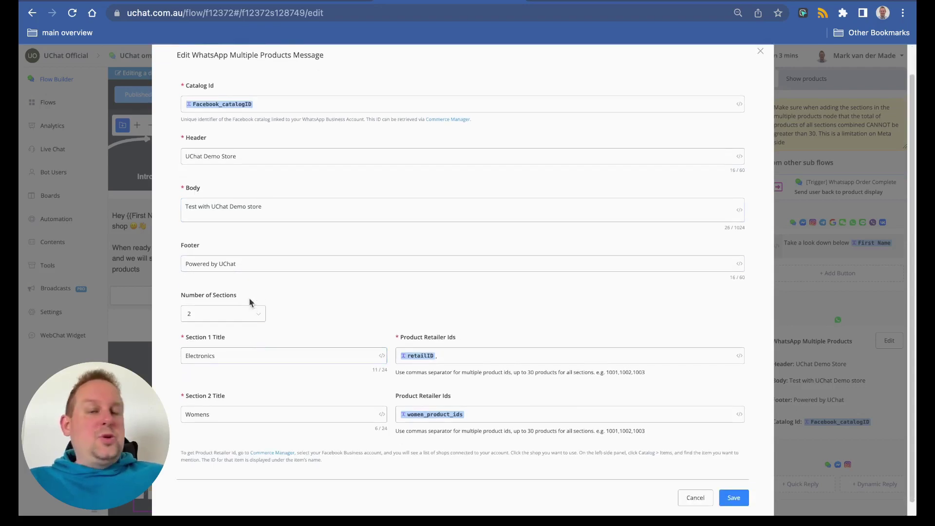
click(238, 317)
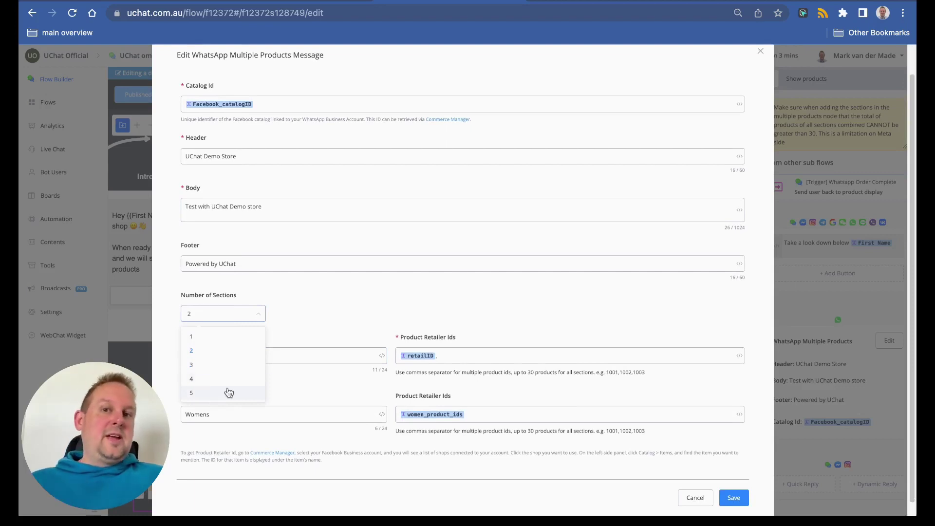
click(309, 371)
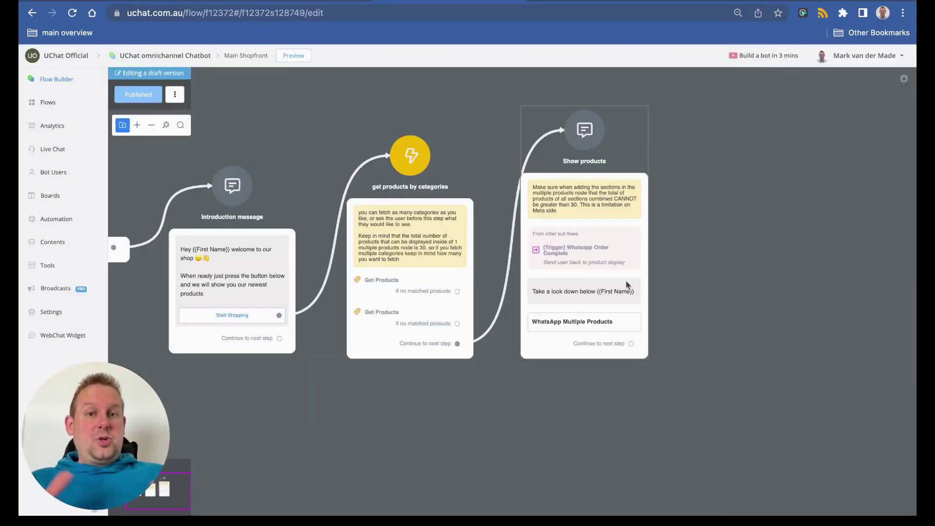
drag(371, 412, 475, 388)
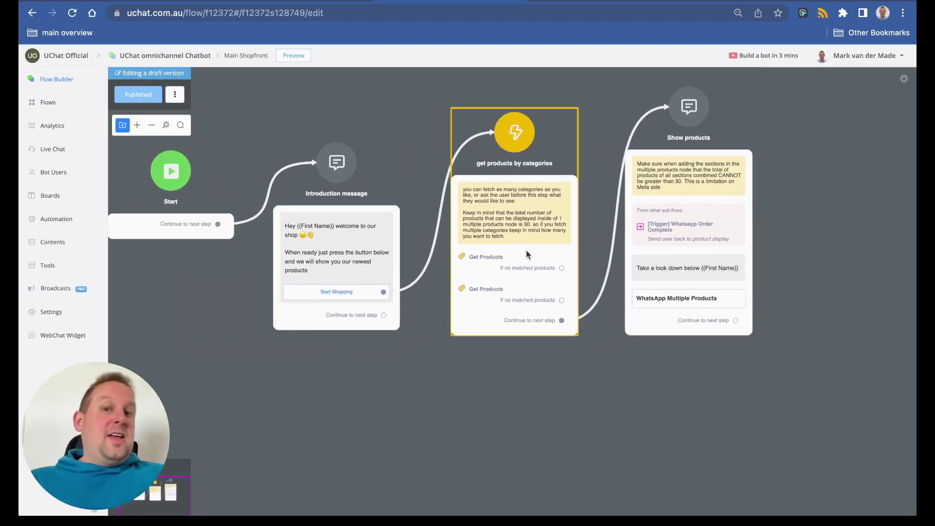
drag(432, 268, 589, 287)
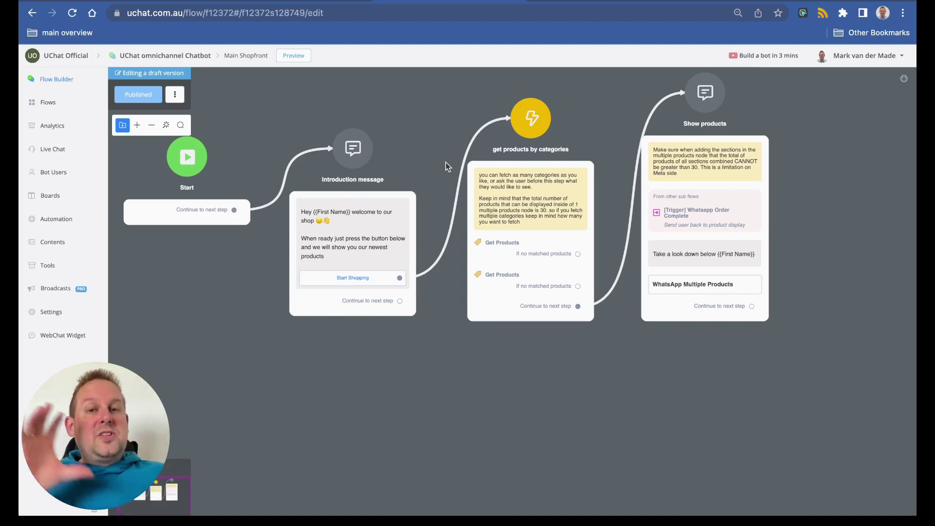
mouse_move(462, 200)
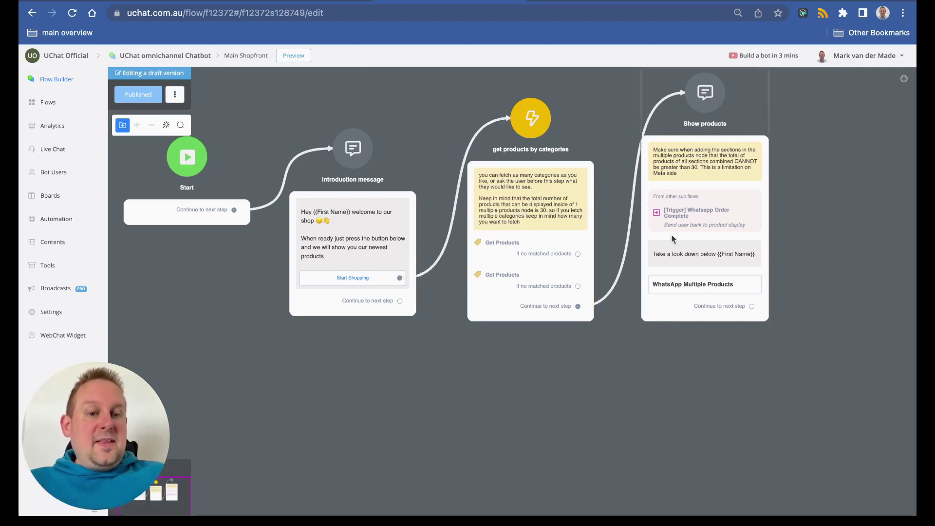
Step: Title the Show products reply button 'Back to main menu' and save it
click(726, 305)
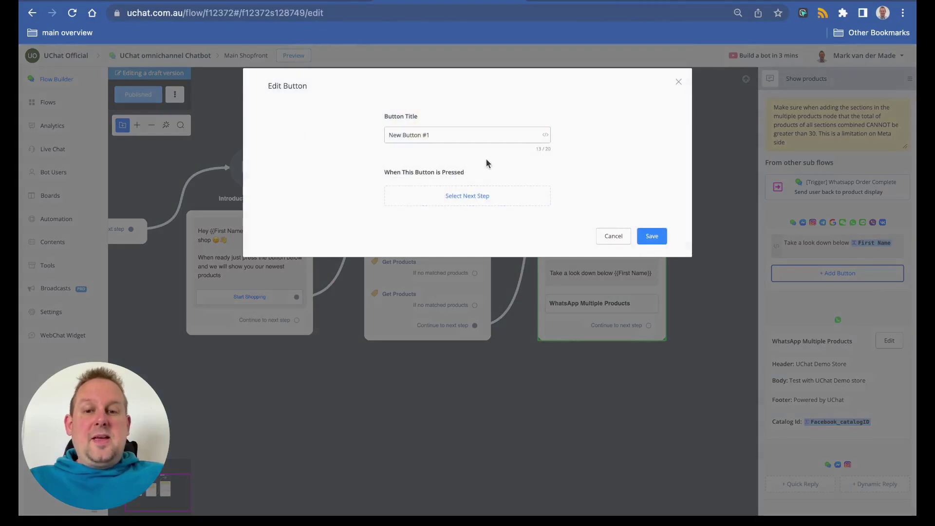
triple_click(474, 131)
text(M)
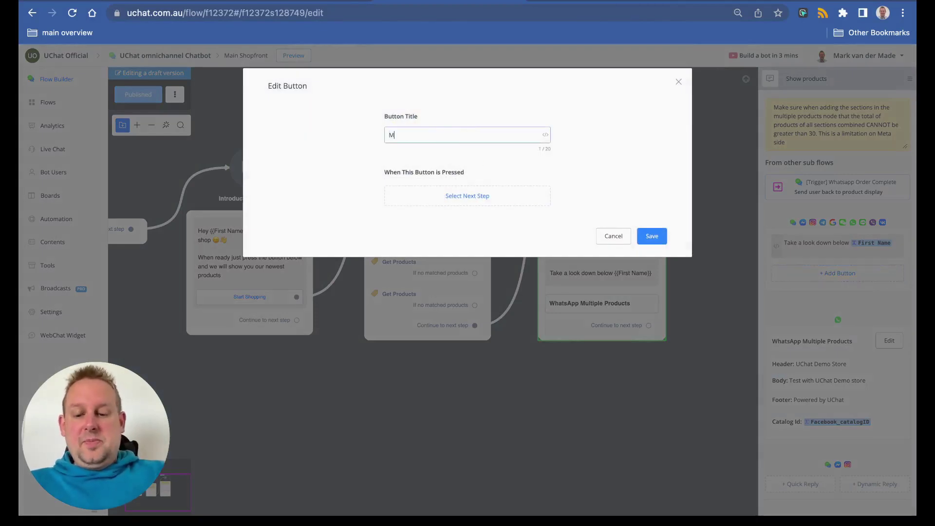
text(a)
key(BackSpace)
key(BackSpace)
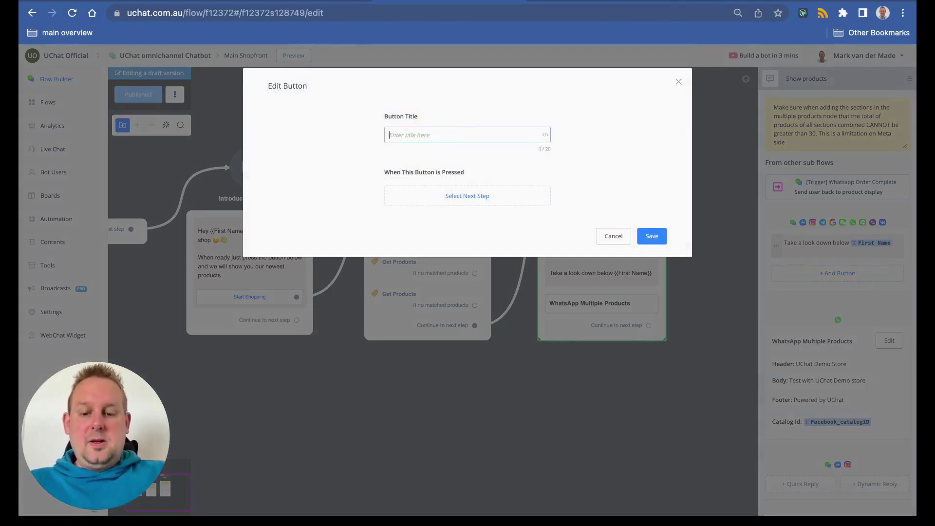
text(Back to main menu)
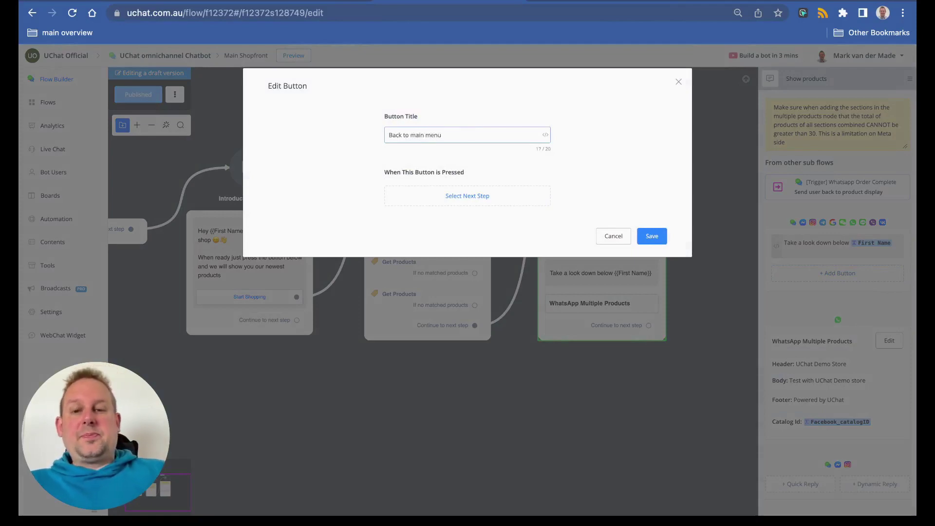
click(621, 160)
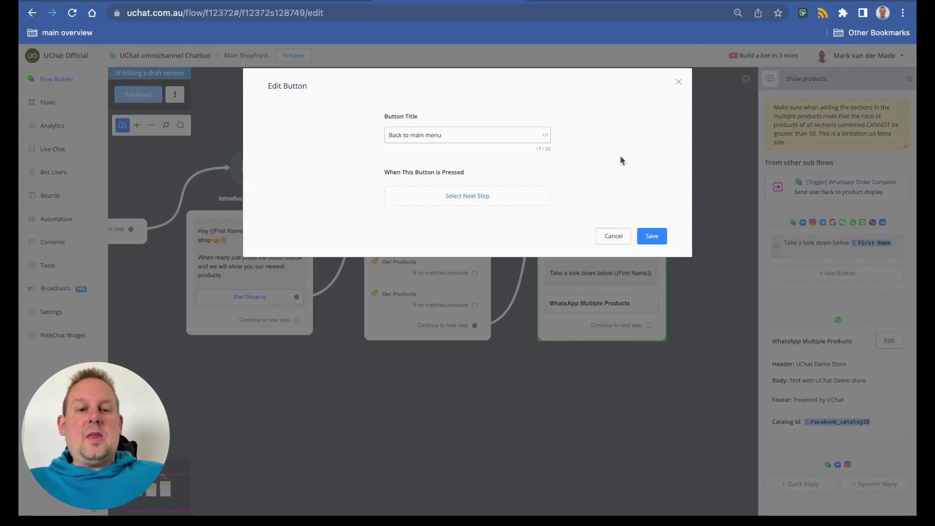
click(647, 237)
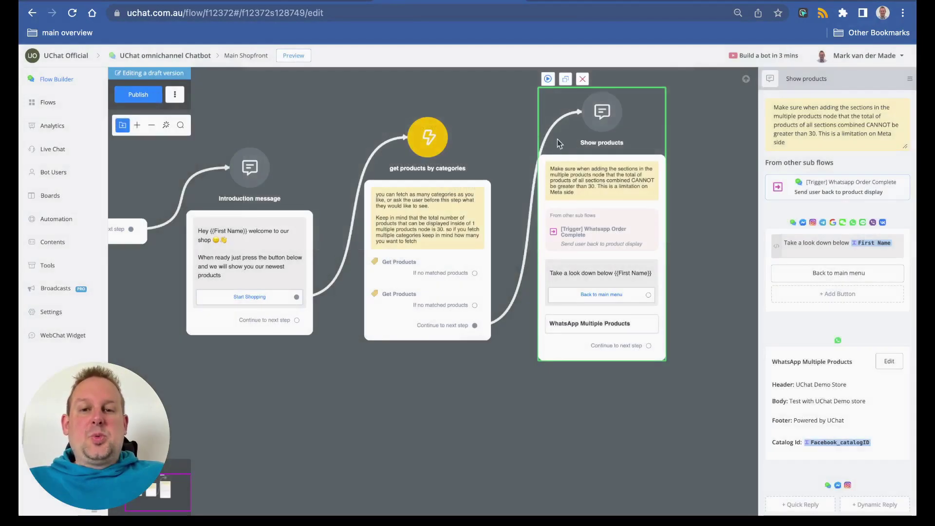
Step: Connect the Back to main menu output to the Introduction message and publish the flow
click(138, 96)
drag(648, 295, 249, 168)
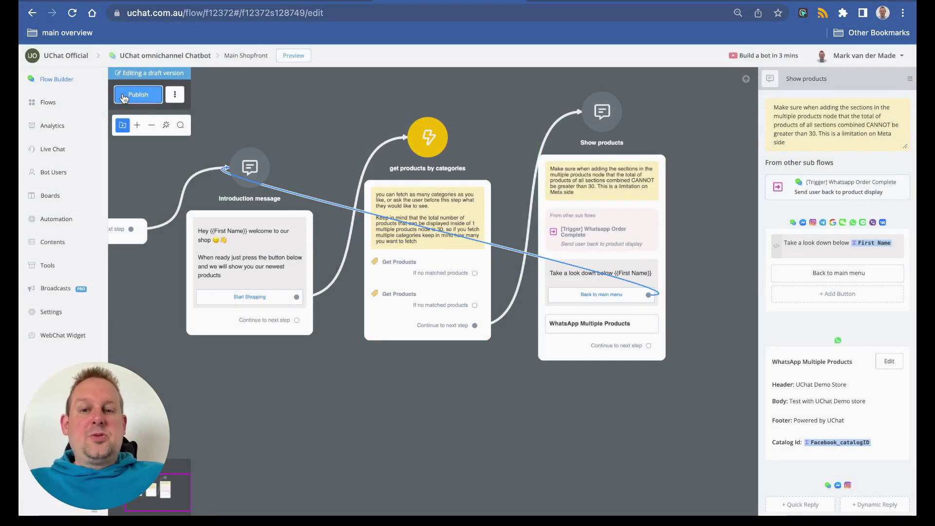
click(124, 97)
click(402, 445)
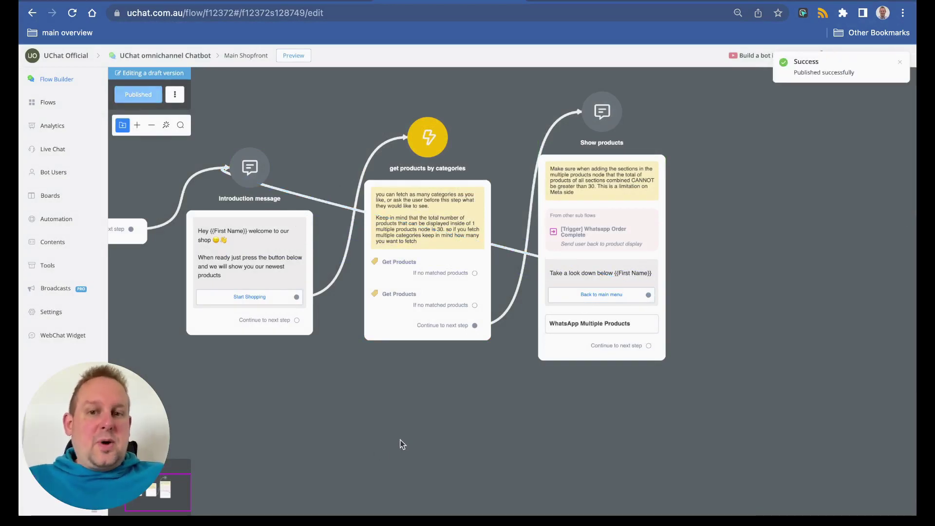
drag(403, 445, 591, 383)
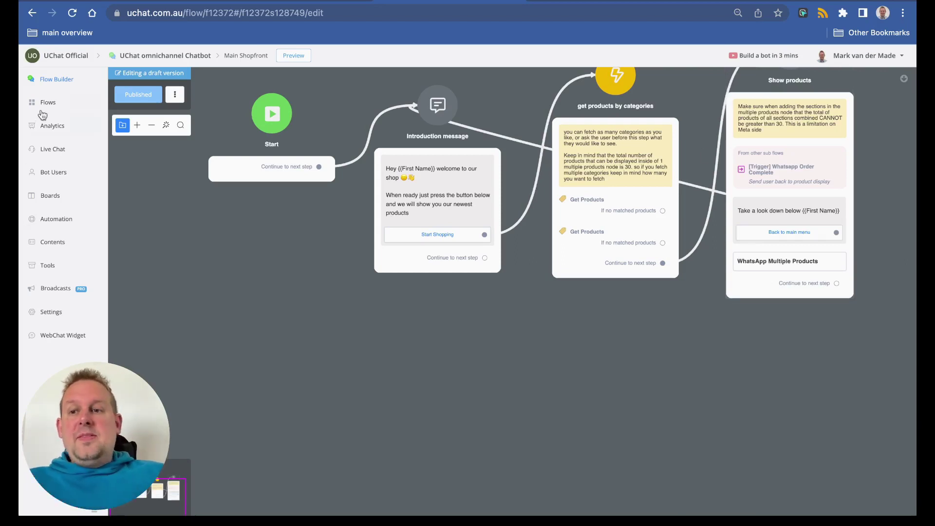
Step: Open the [Trigger] Whatsapp Order Complete subflow and center its Start and Setting Cart Value steps
click(62, 100)
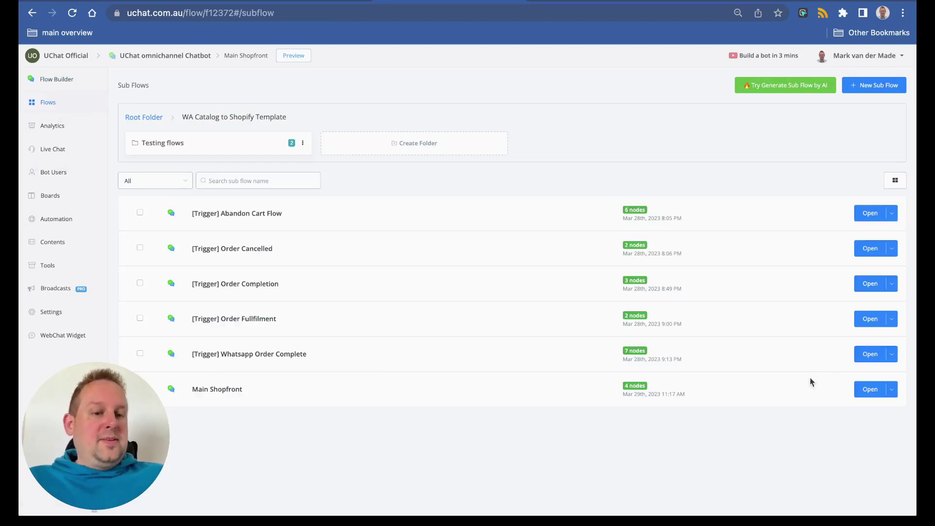
click(869, 360)
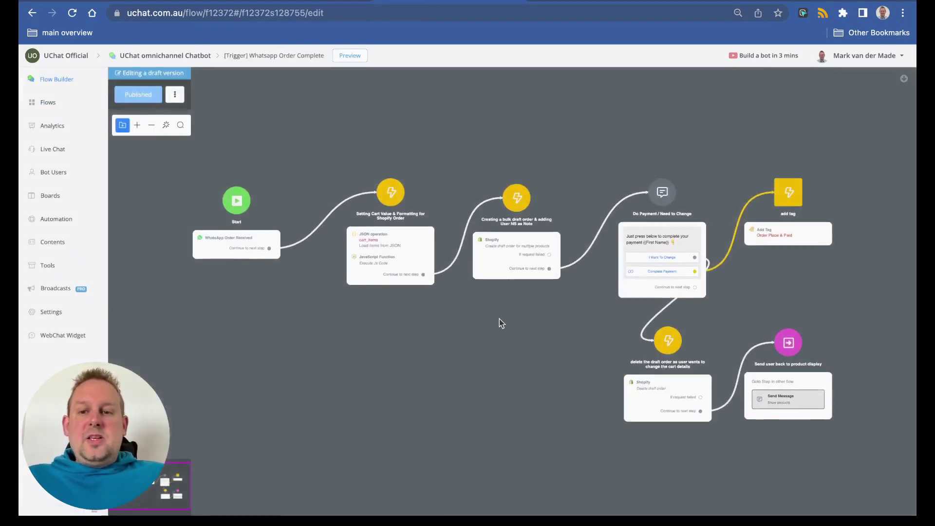
scroll(258, 218, up, 5)
drag(200, 304, 311, 341)
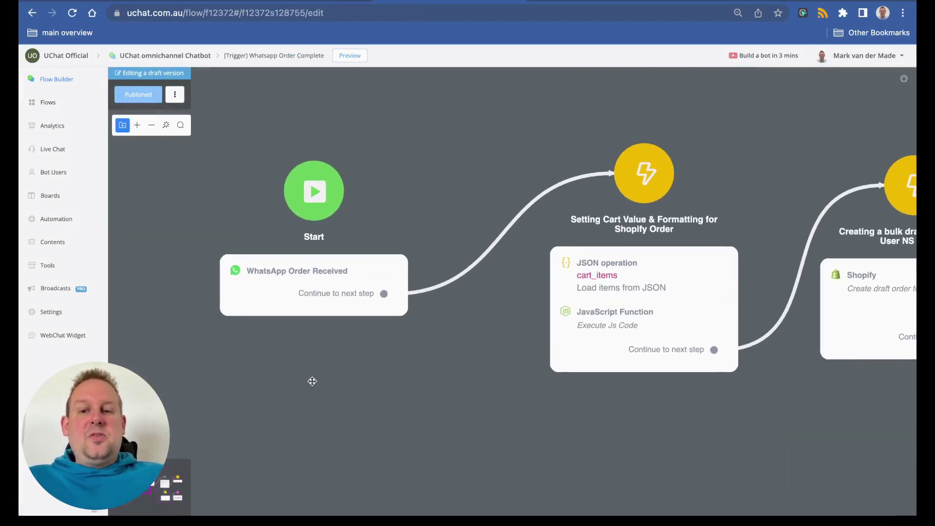
Step: Inspect the WhatsApp Order Received trigger saving the message to response, closing it unchanged
click(317, 291)
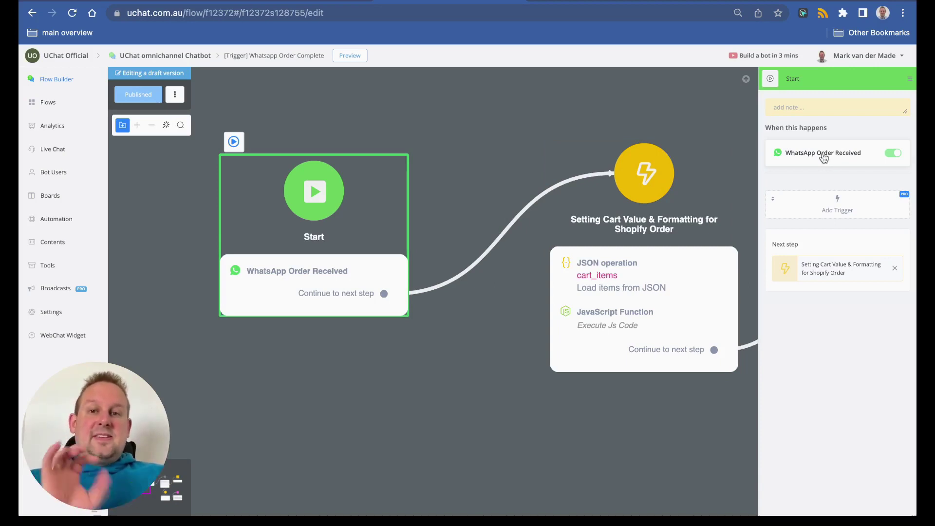
click(824, 155)
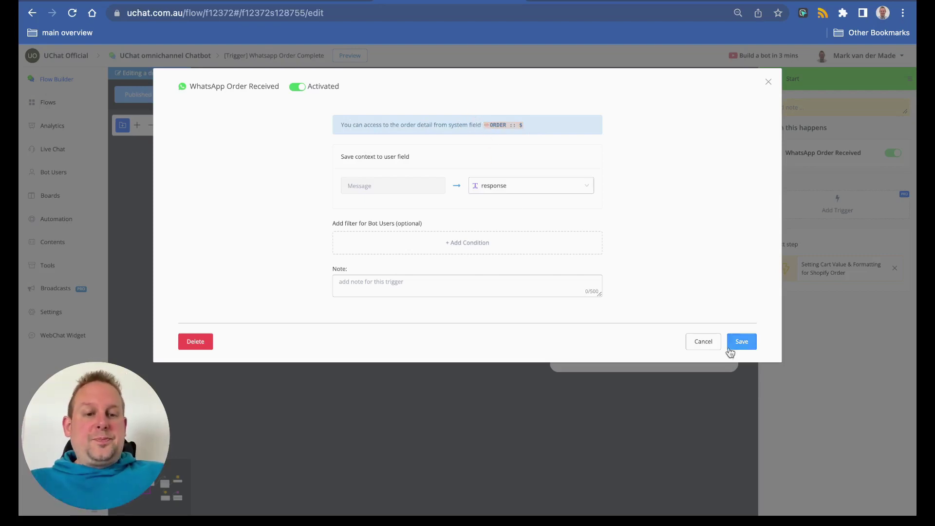
click(704, 341)
drag(672, 424, 553, 422)
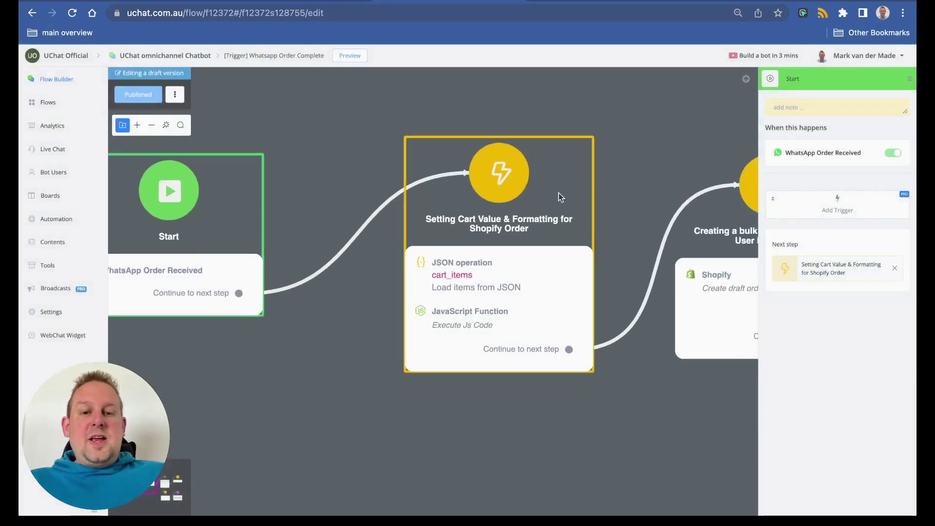
Step: Inspect Setting Cart Value's cart_items JSON operation unchanged, then edit its JavaScript Function action
click(475, 269)
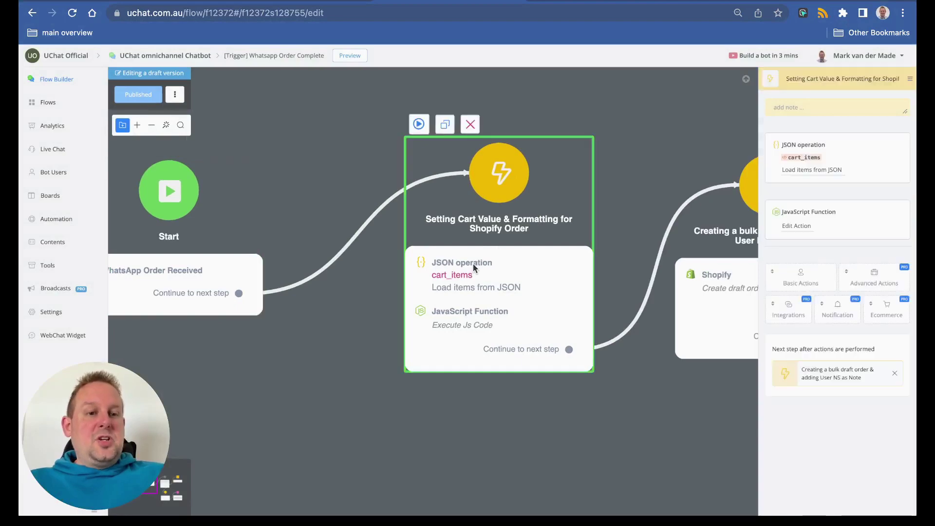
click(815, 171)
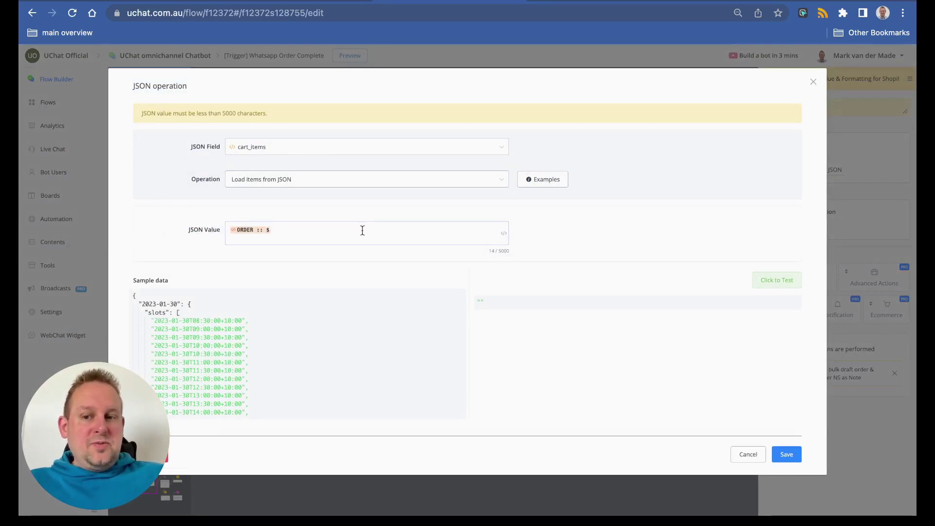
click(749, 454)
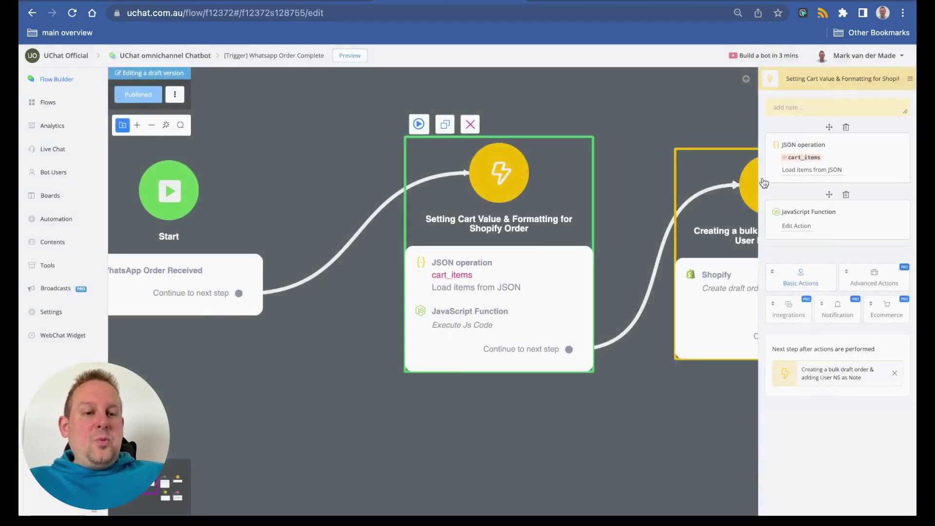
click(796, 226)
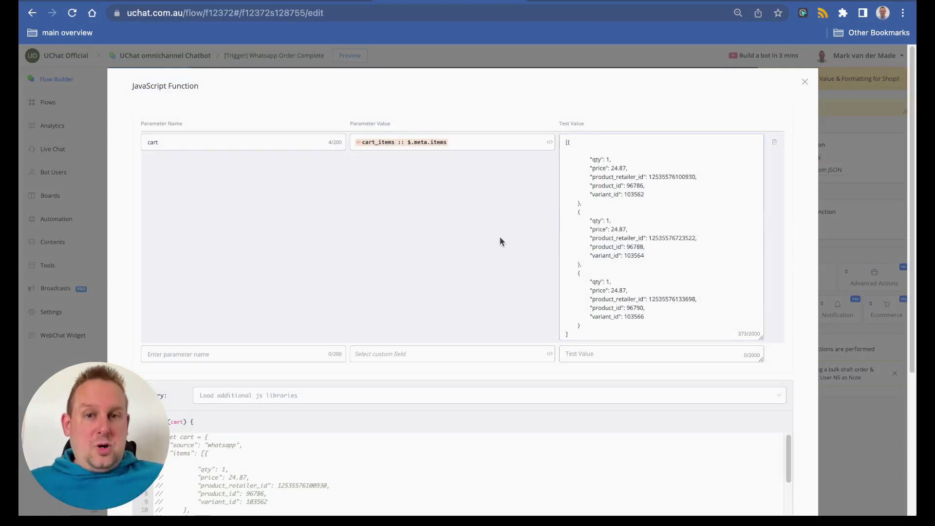
Step: Test the cart function on the sample items and map its $.result to order_items
scroll(531, 190, down, 1)
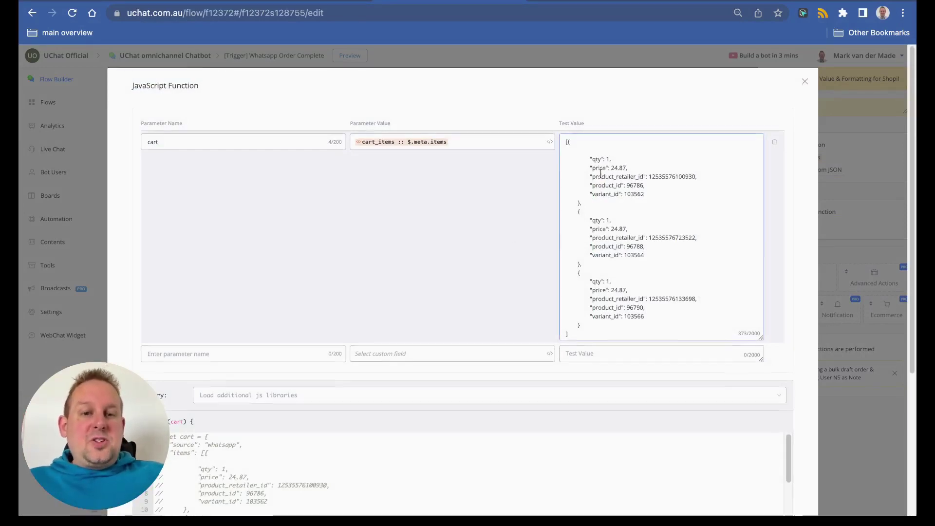
drag(560, 143, 667, 207)
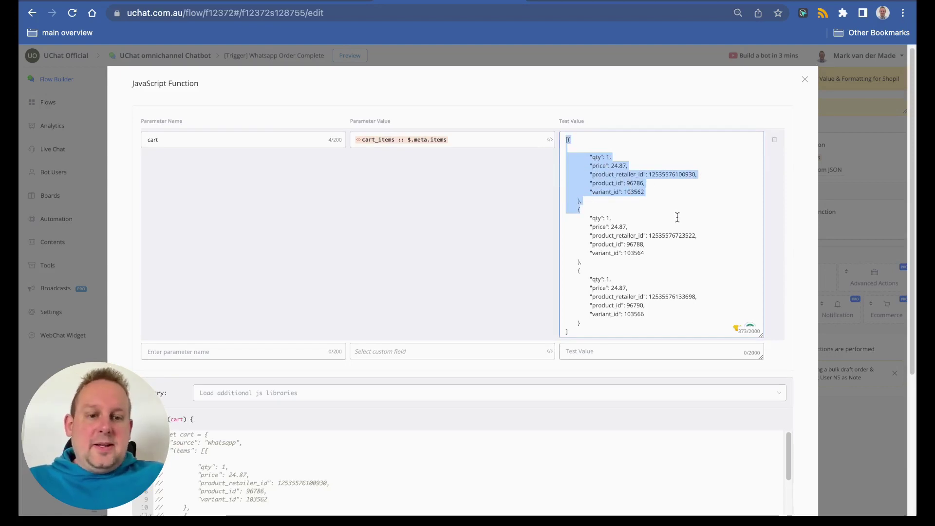
scroll(757, 372, down, 4)
click(761, 358)
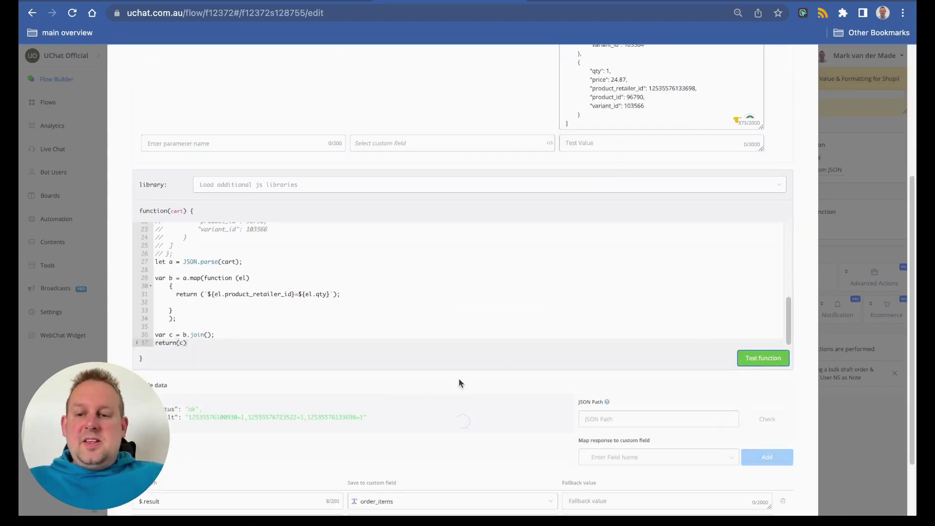
scroll(376, 385, down, 1)
click(201, 404)
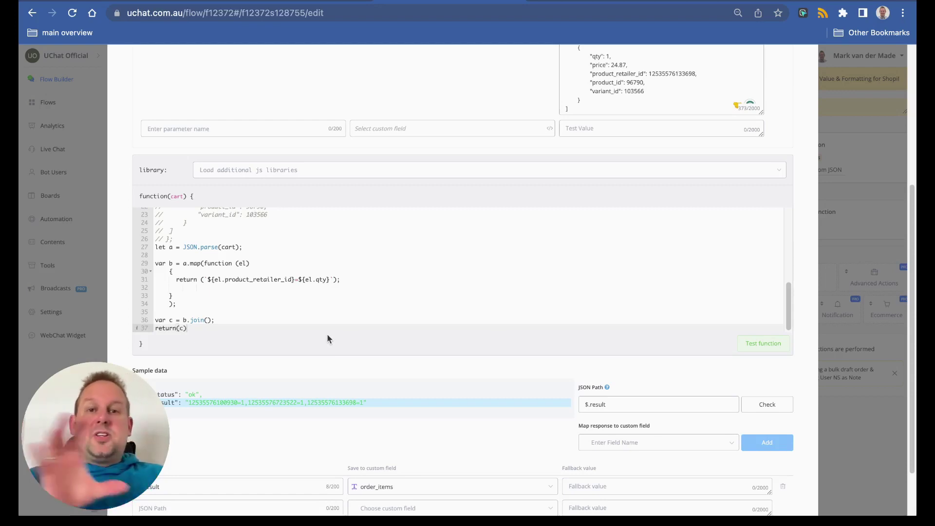
Step: Save the JavaScript Function action and select the bulk draft order step
scroll(328, 337, down, 3)
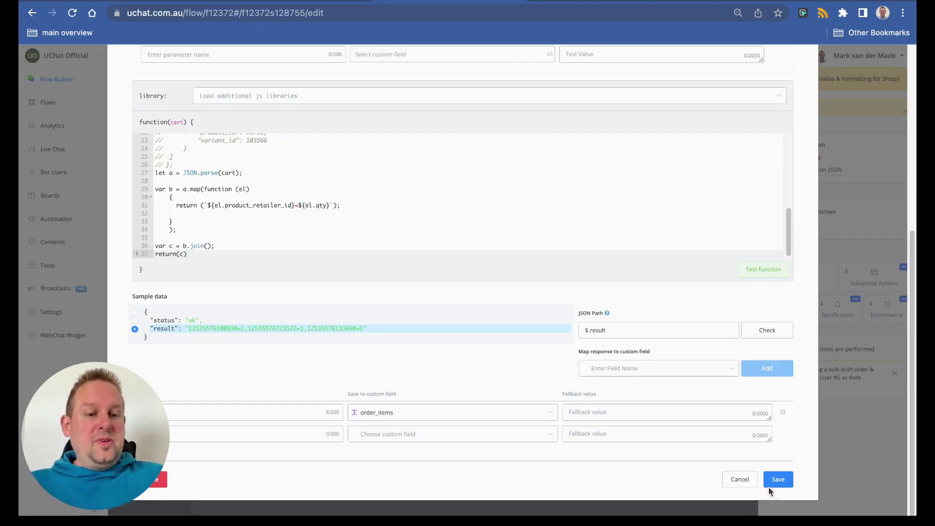
click(777, 481)
drag(639, 425, 329, 424)
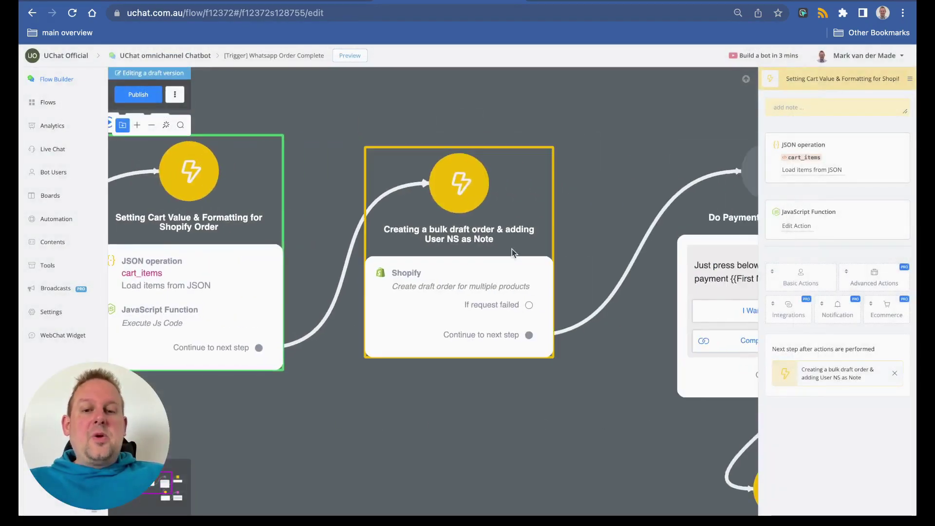
click(412, 315)
click(819, 164)
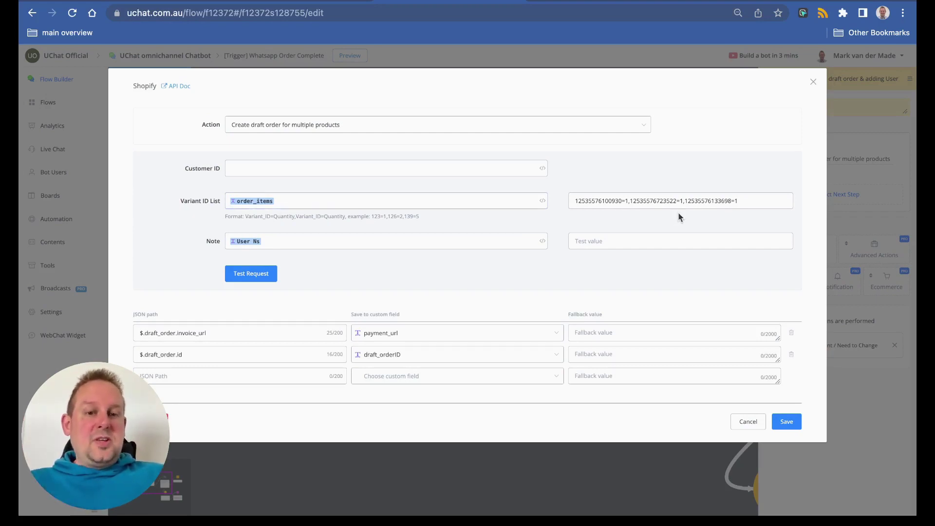
double_click(651, 201)
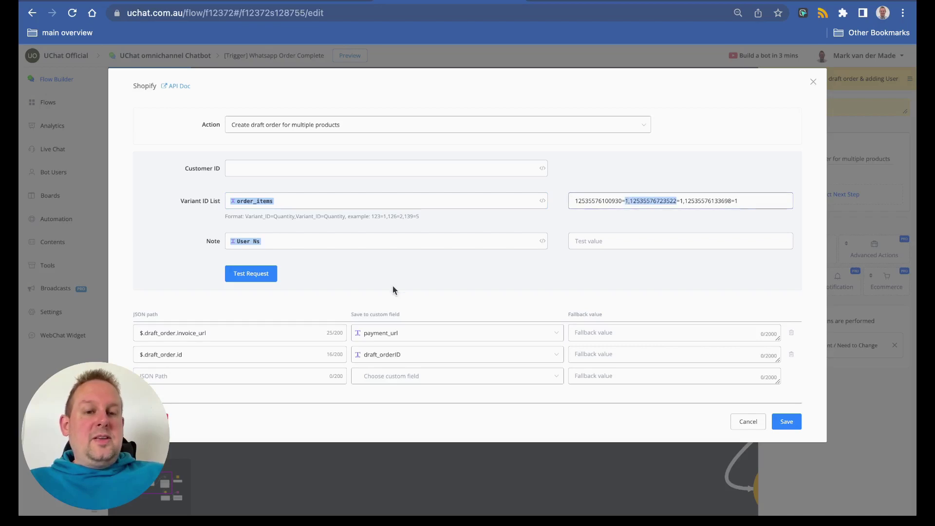
triple_click(759, 204)
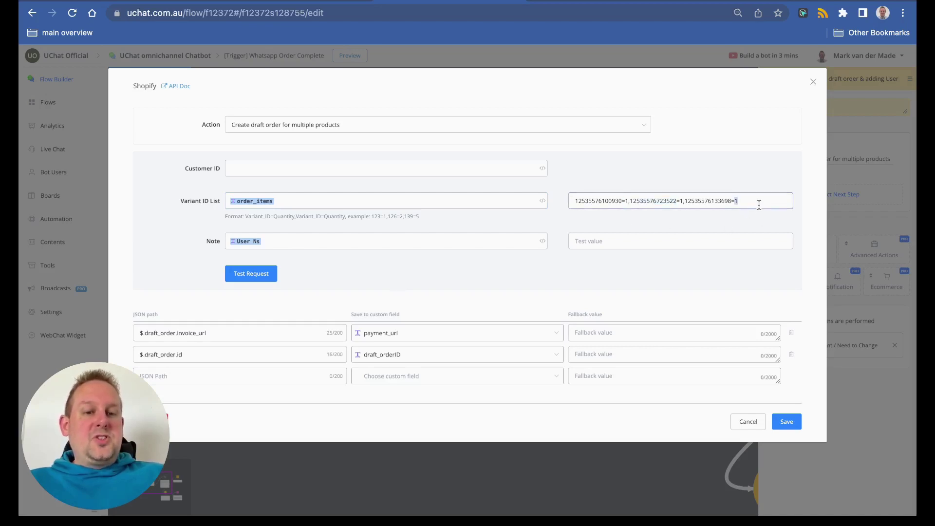
click(752, 211)
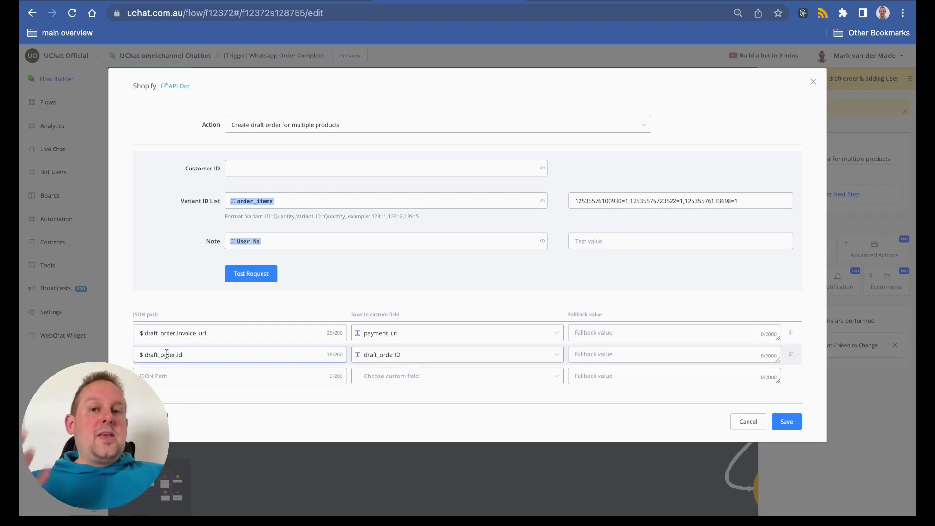
click(749, 423)
drag(581, 444, 251, 438)
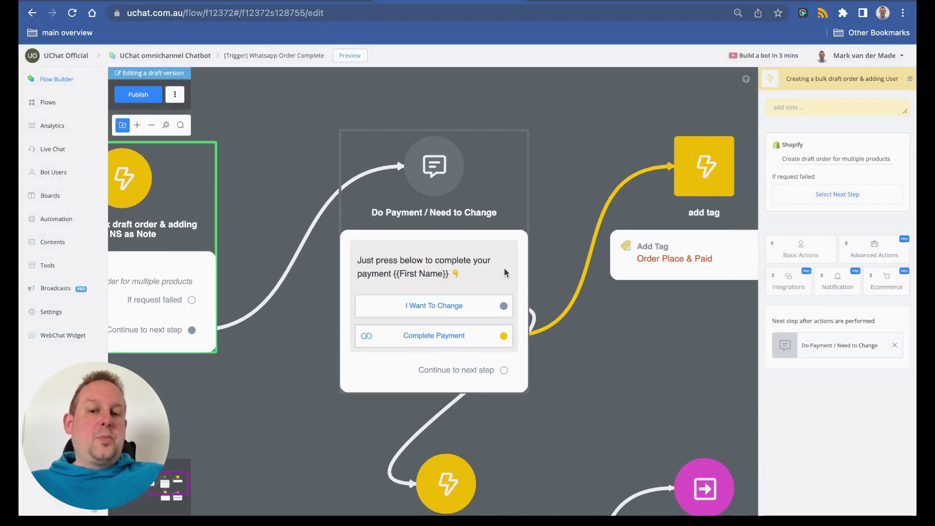
Step: Check the Complete Payment button settings without changes, then scroll to the delete draft order step
click(456, 270)
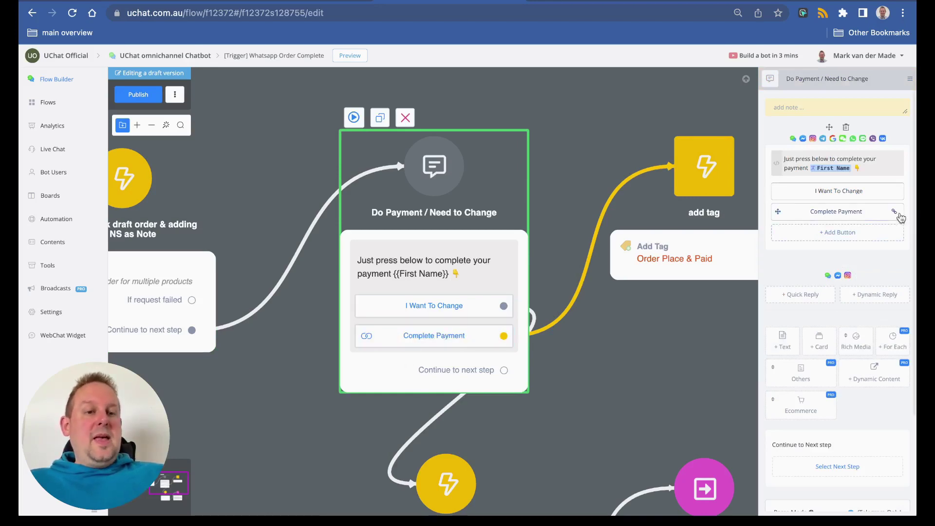
click(862, 213)
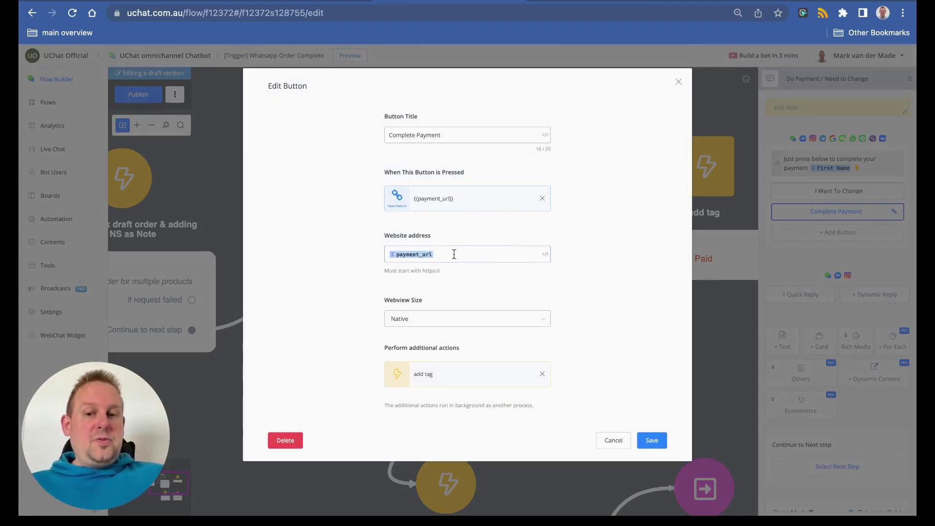
click(612, 441)
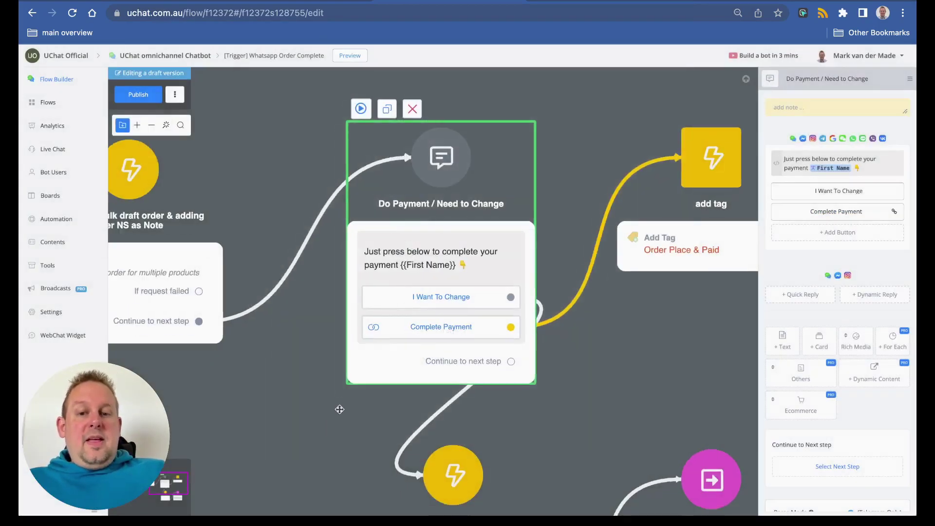
drag(350, 407, 350, 129)
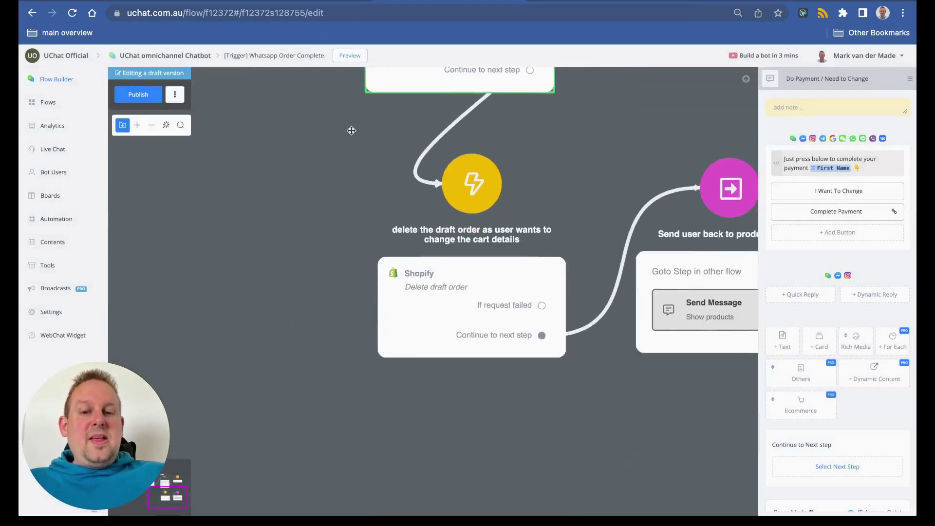
Step: Inspect the Shopify Delete draft order action unchanged, then return to the sub flows list
click(475, 300)
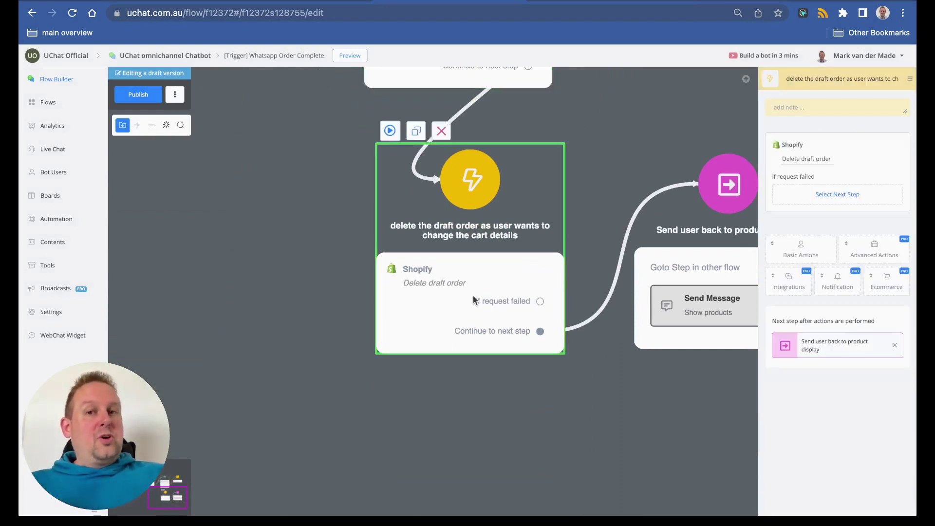
click(808, 163)
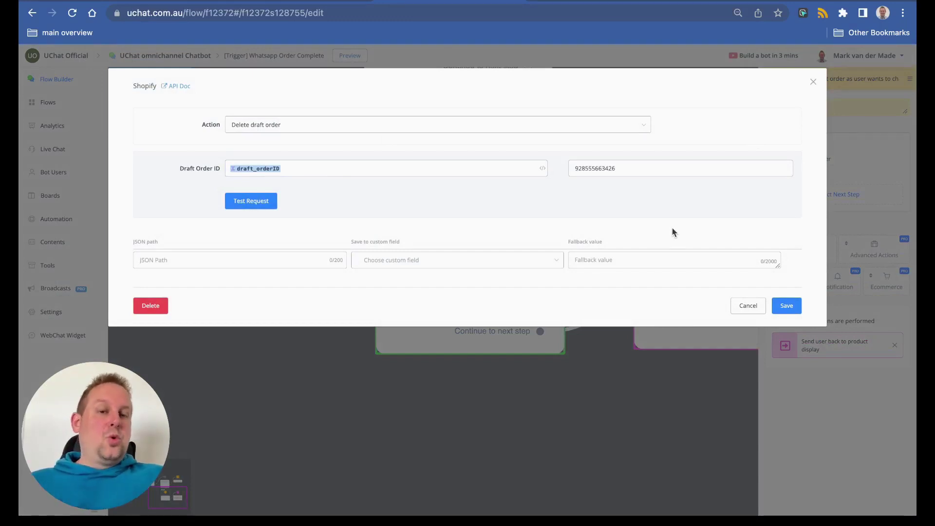
click(747, 305)
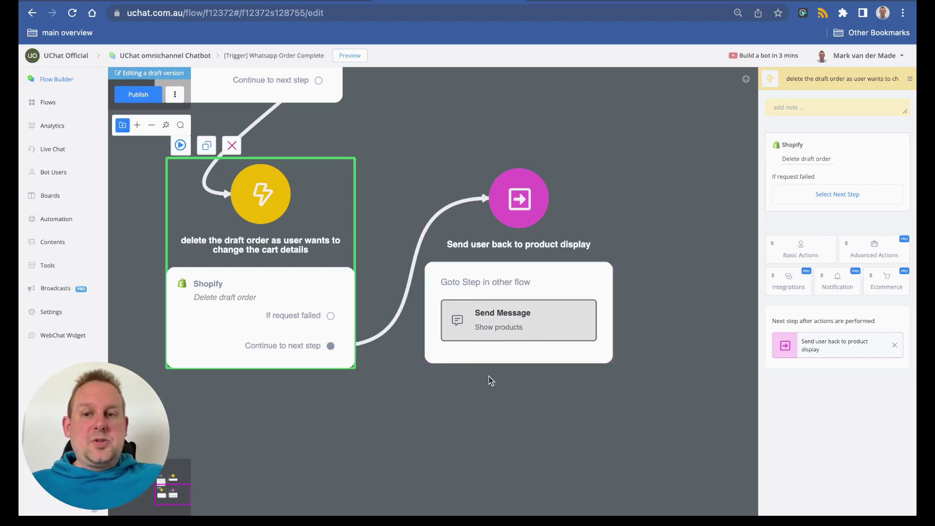
scroll(491, 380, up, 5)
scroll(490, 380, left, 4)
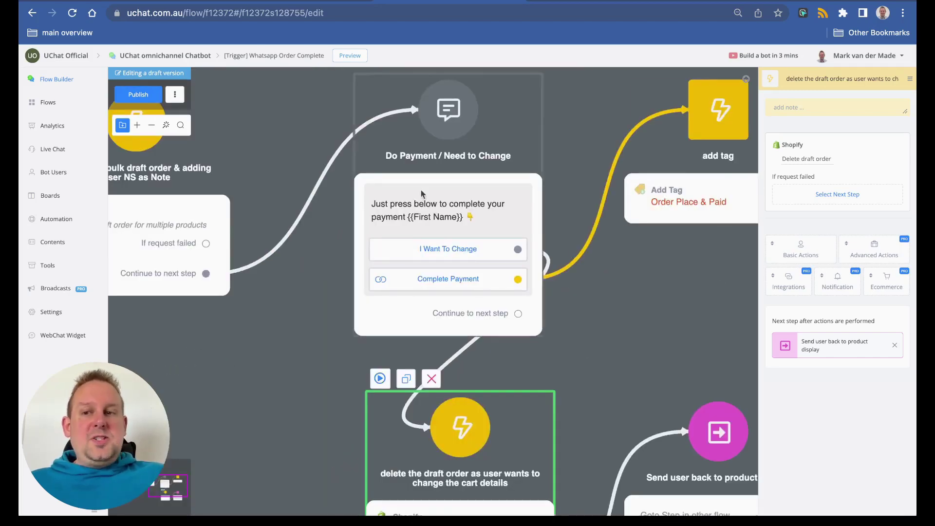
click(63, 103)
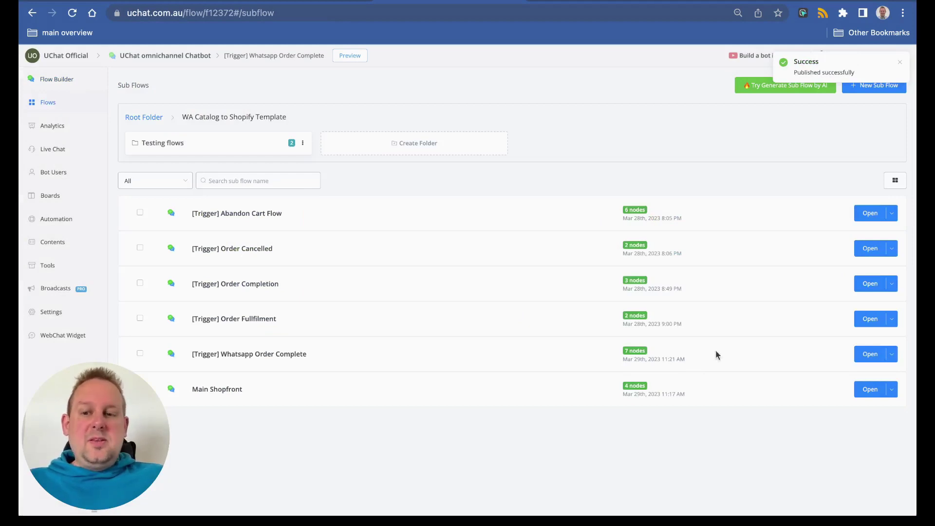
Step: Open the Order Completion flow and inspect its cash-on-delivery and credit-card webhook triggers
click(869, 283)
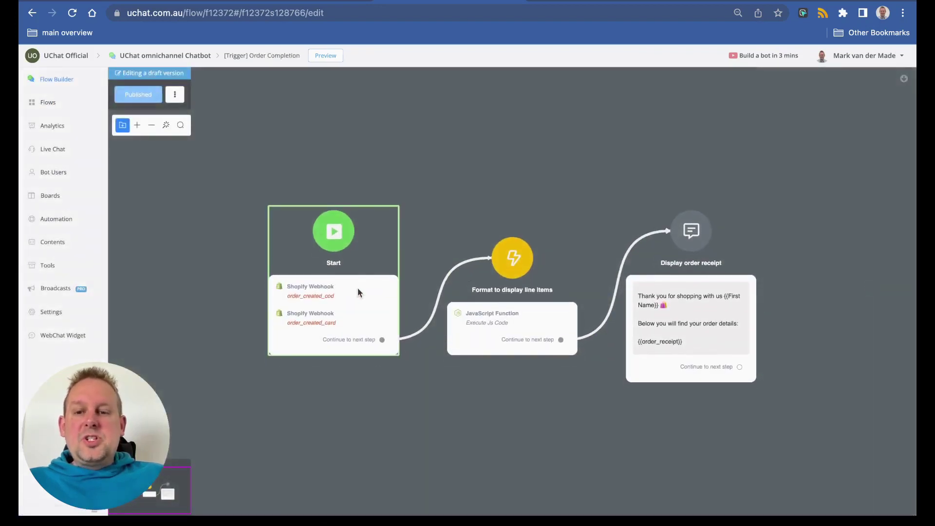
click(358, 288)
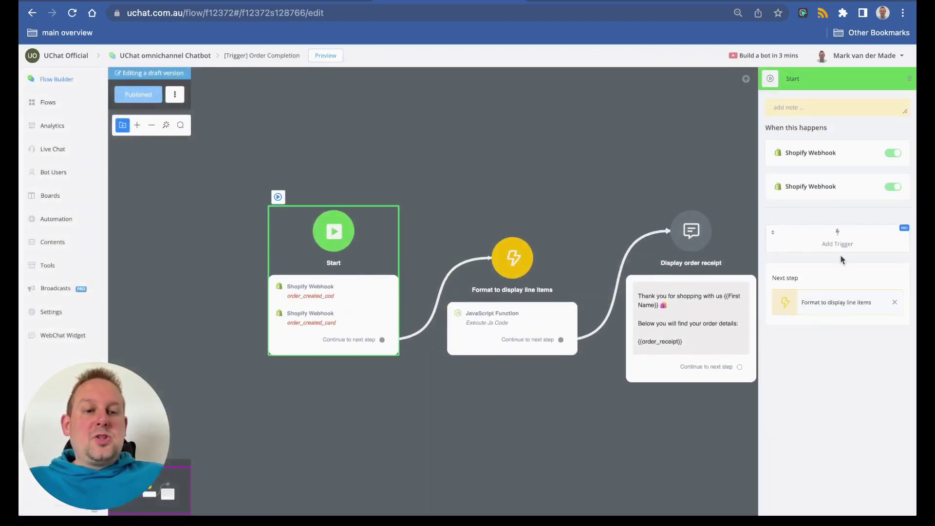
click(815, 157)
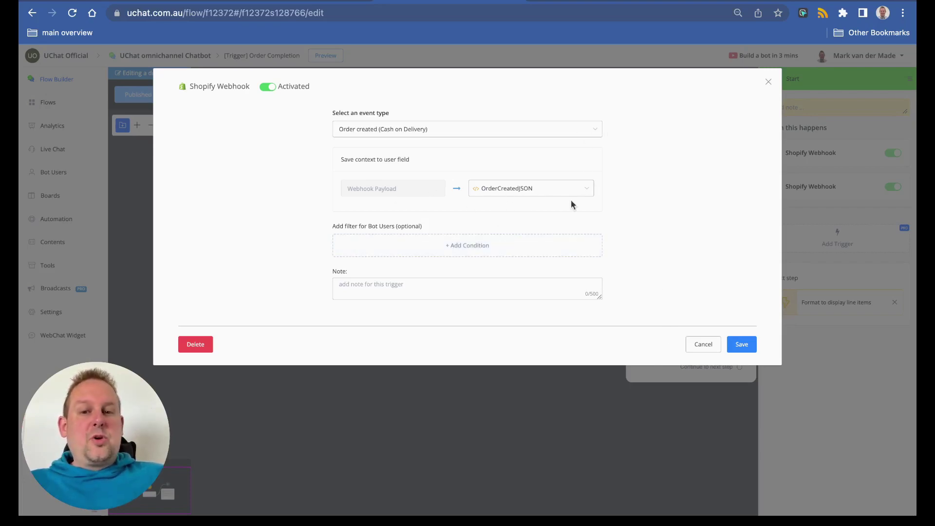
click(701, 345)
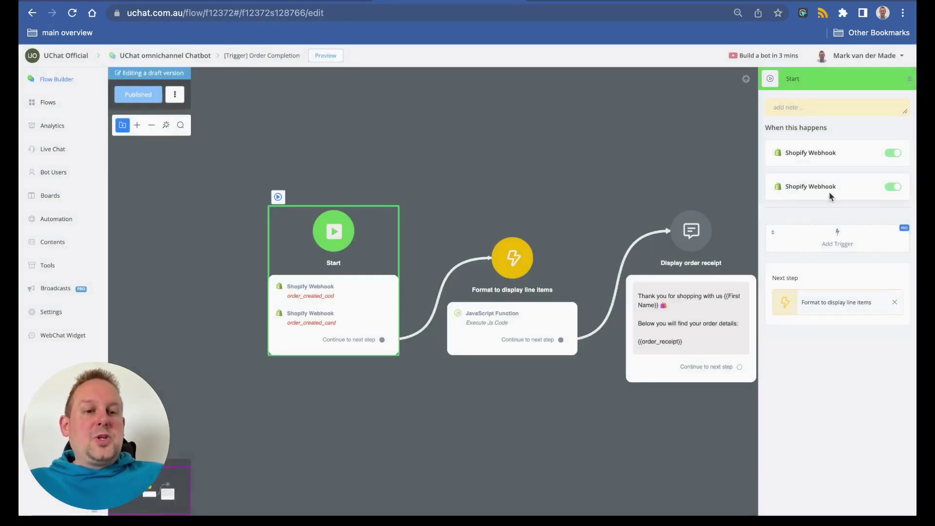
click(829, 191)
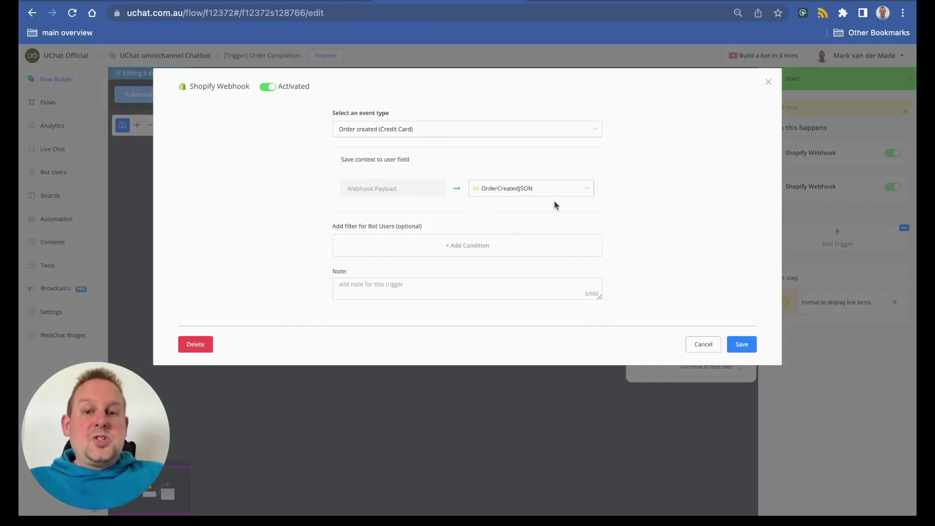
click(705, 346)
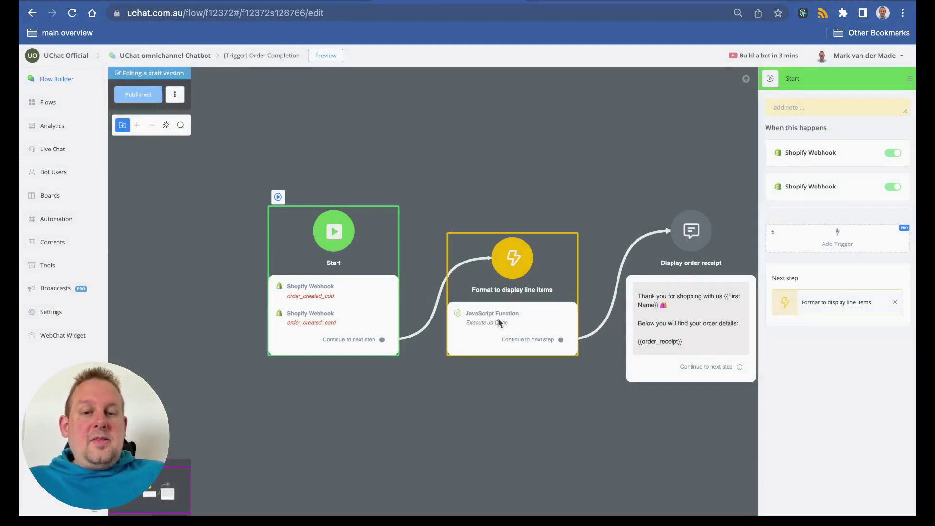
Step: Open the Format to display line items function and review its sample line_items test data
click(499, 323)
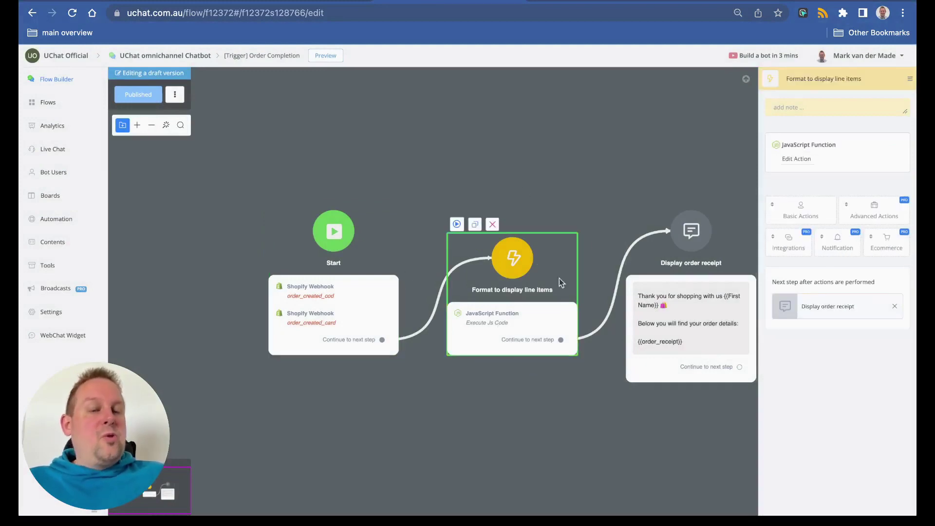
click(794, 159)
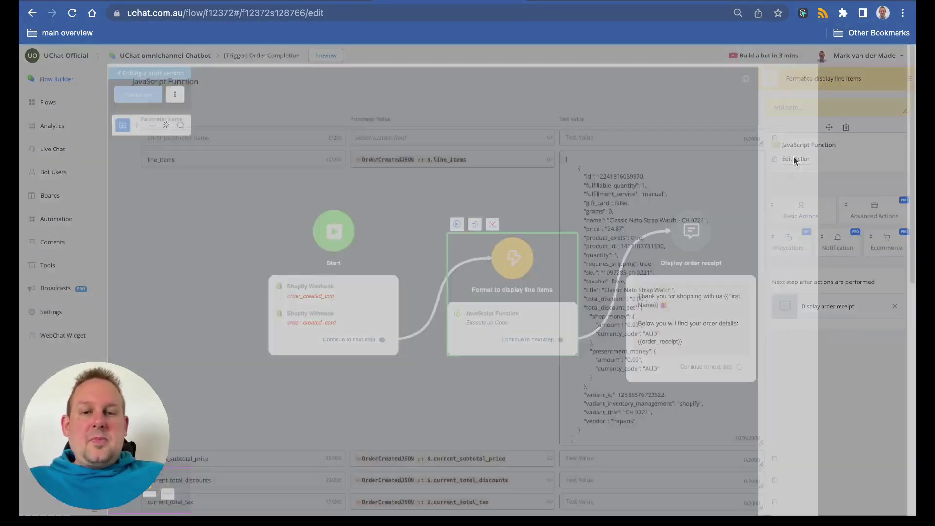
drag(560, 168, 693, 438)
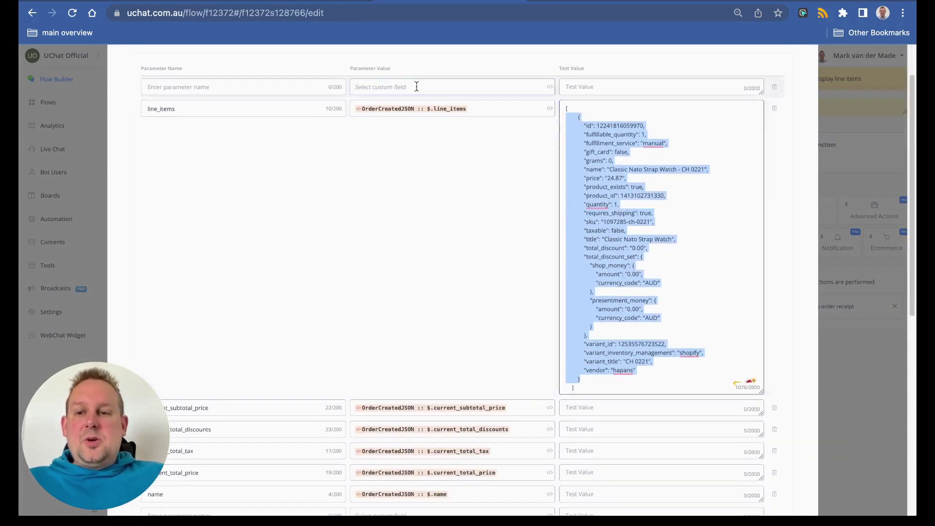
scroll(460, 110, down, 3)
scroll(440, 244, up, 3)
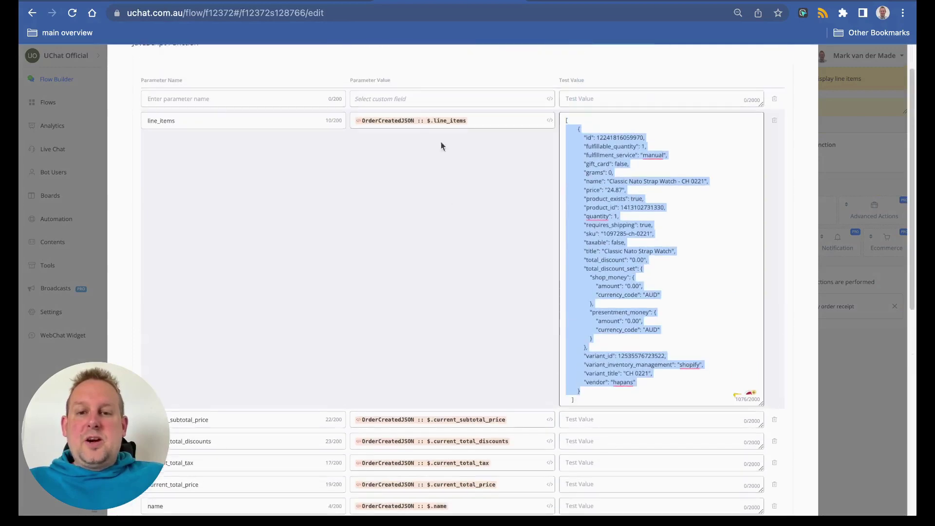
scroll(365, 224, down, 2)
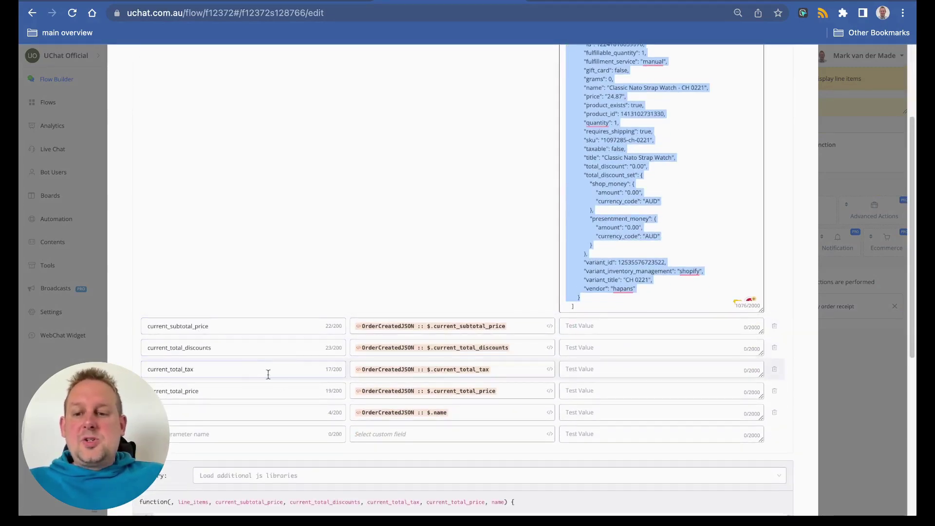
scroll(358, 327, down, 5)
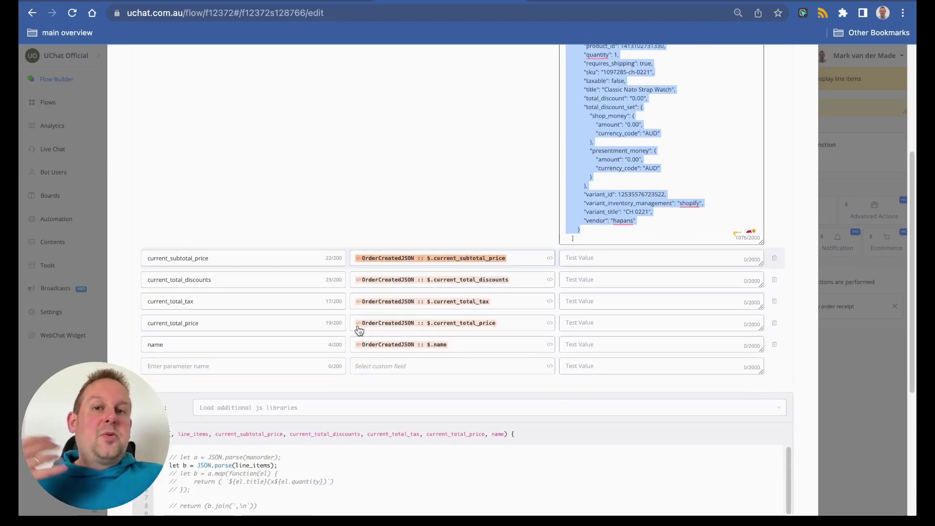
scroll(359, 325, down, 1)
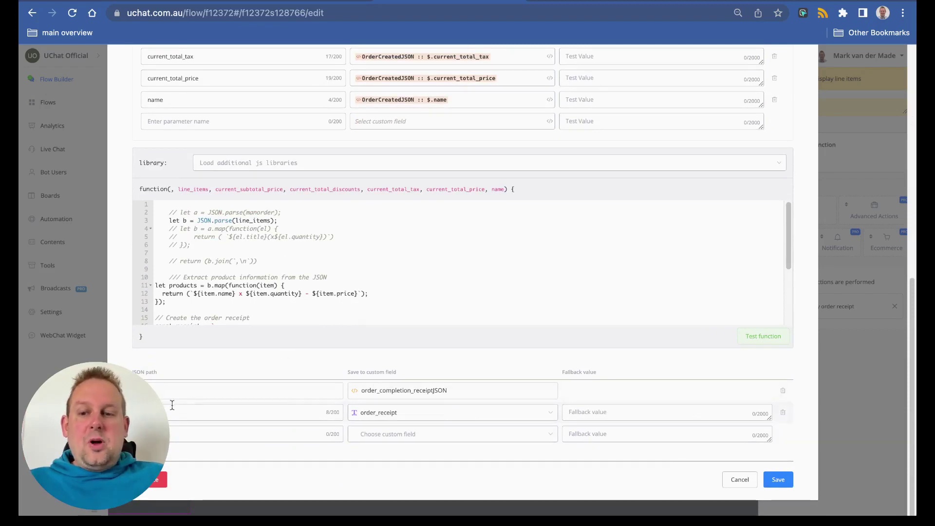
Step: Run the test, getting a receipt with Classic Nato Strap Watch x 1 at 24.87, and save
click(757, 336)
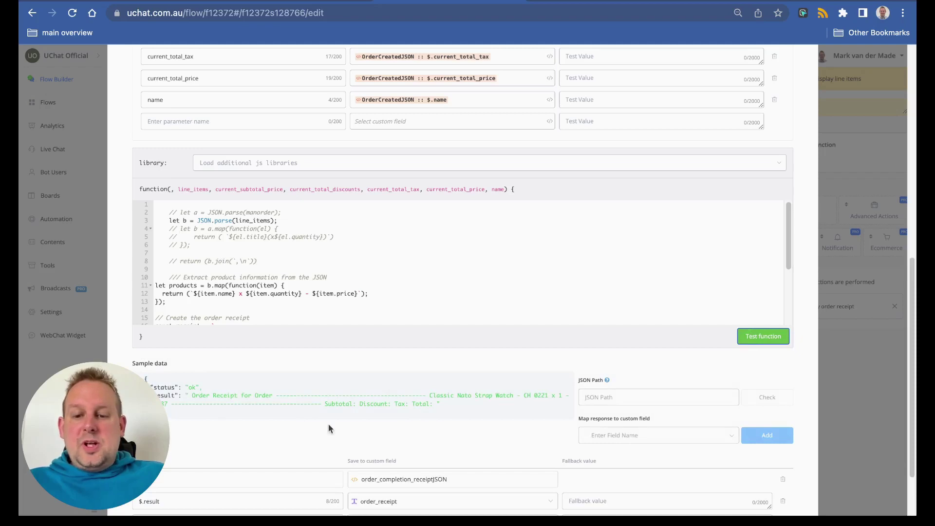
scroll(328, 428, down, 1)
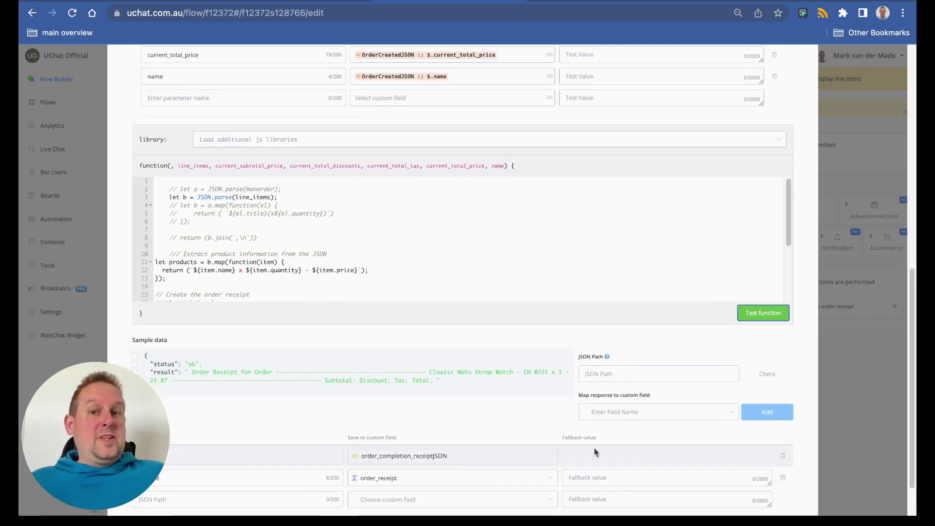
scroll(594, 453, down, 3)
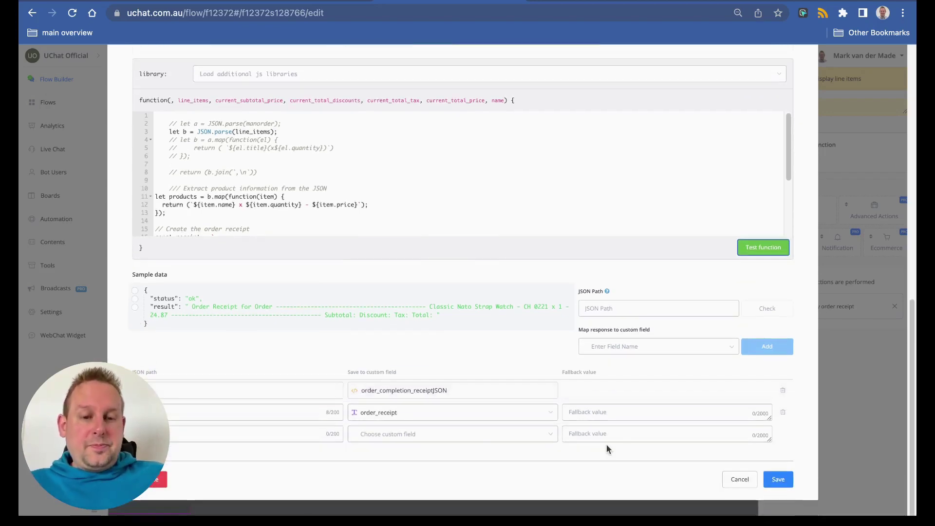
click(779, 480)
drag(627, 431, 378, 425)
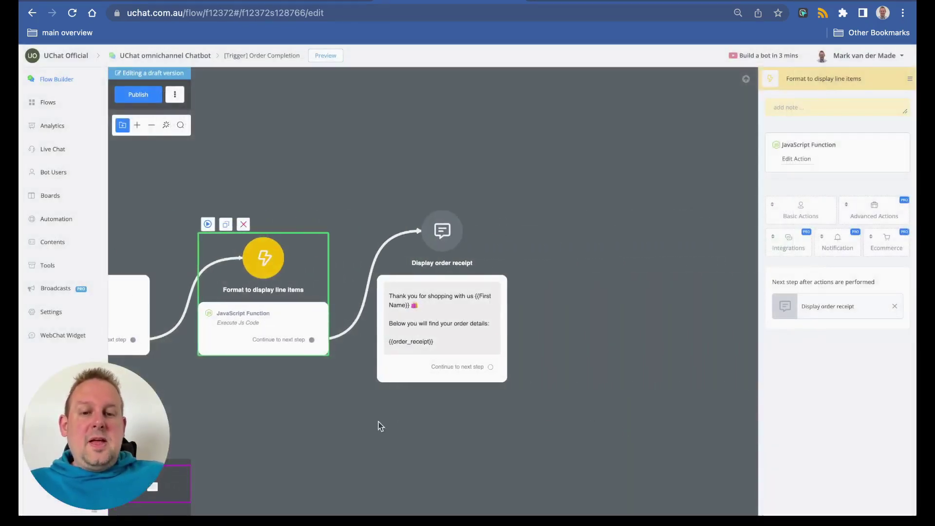
Step: Open the Display order receipt message with its {{First Name}} greeting and {{order_receipt}}
click(437, 305)
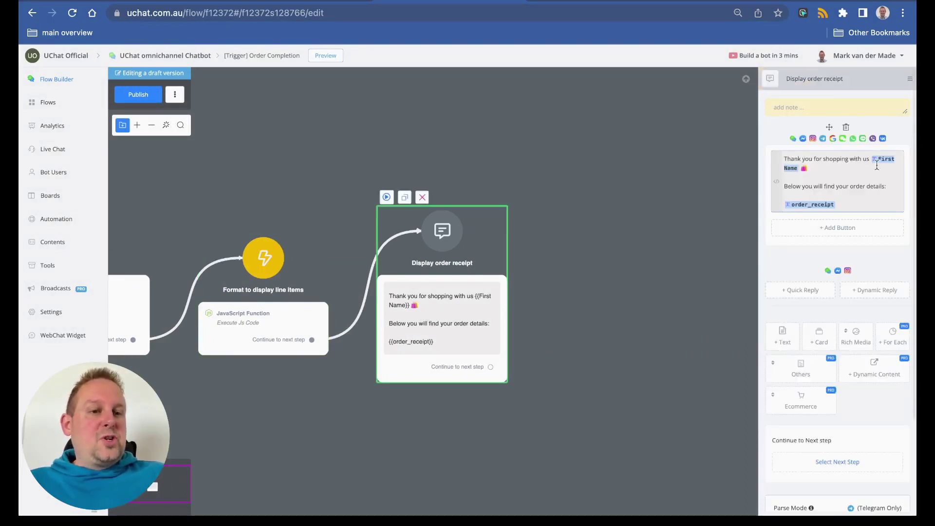
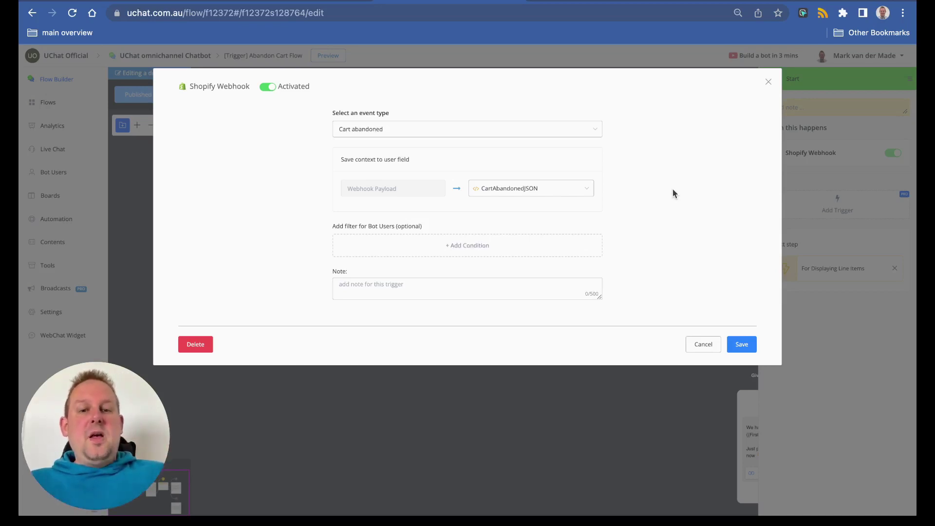
Step: Dismiss the webhook trigger settings and review the For Displaying Line Items JavaScript code
key(Escape)
mouse_move(425, 227)
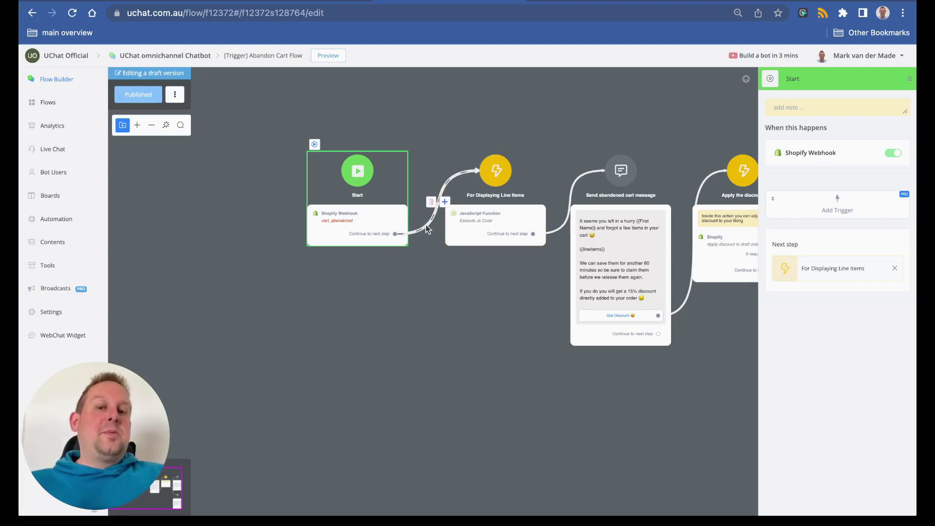
click(495, 226)
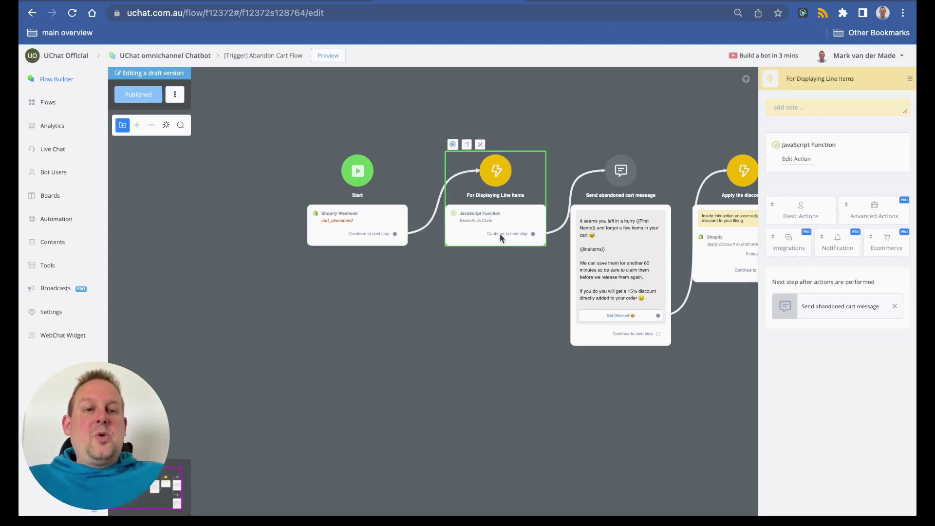
click(811, 161)
scroll(434, 268, down, 1)
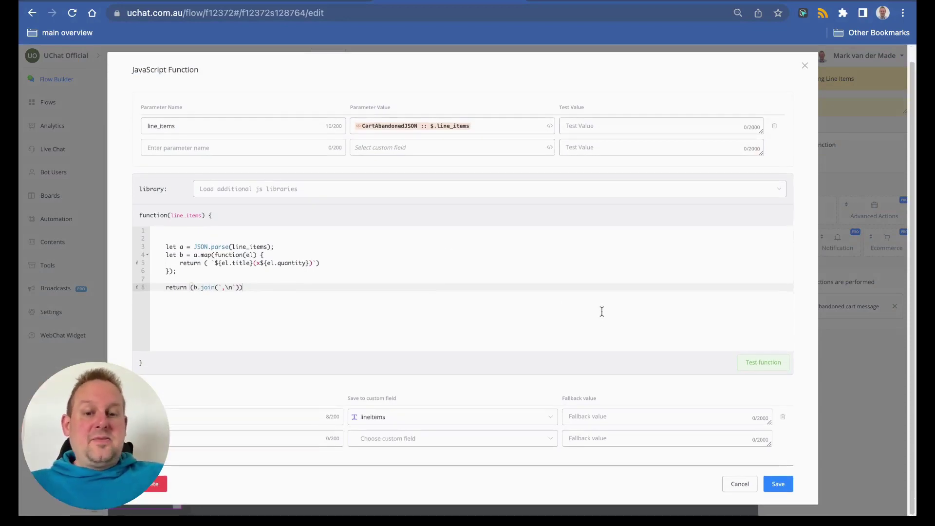
scroll(602, 312, down, 1)
Step: Leave the code unsaved and pan the Abandon Cart Flow canvas to the discount step
click(738, 480)
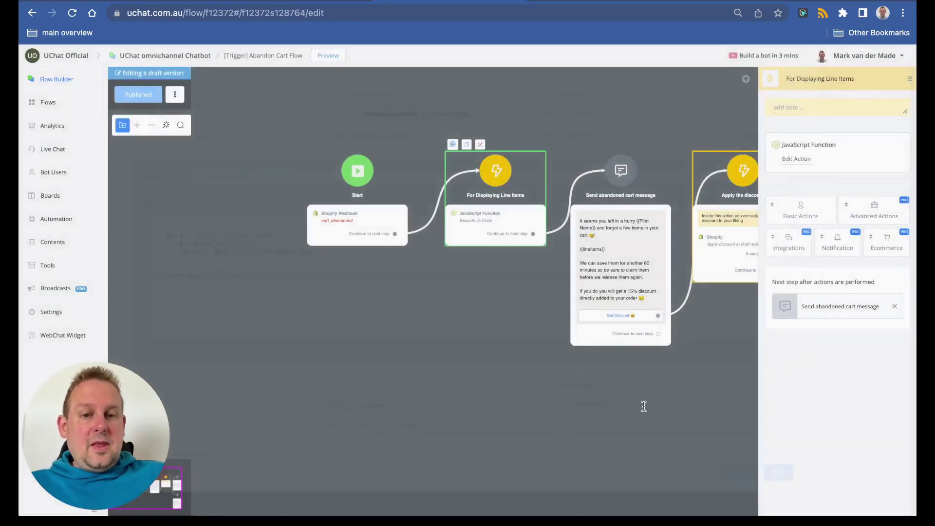
scroll(476, 392, up, 5)
scroll(421, 229, up, 1)
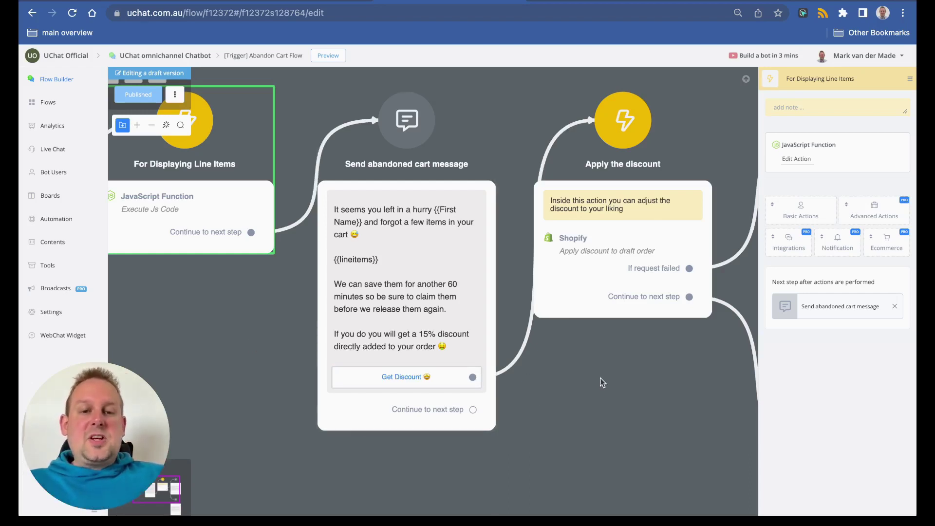
drag(602, 382, 378, 395)
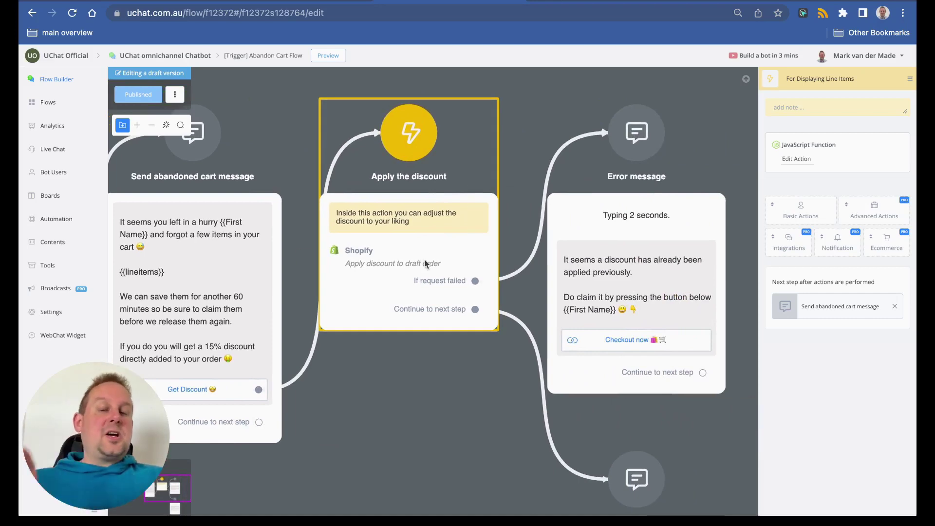
click(422, 225)
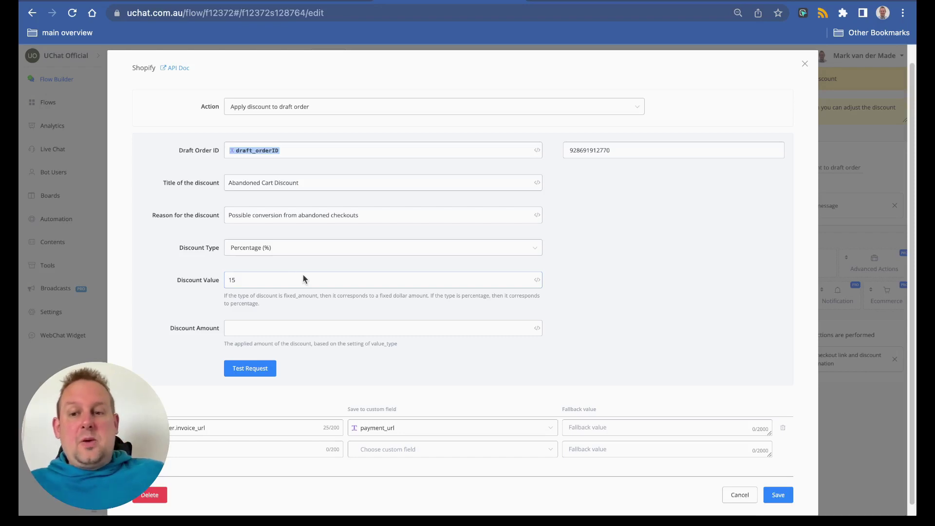
click(281, 254)
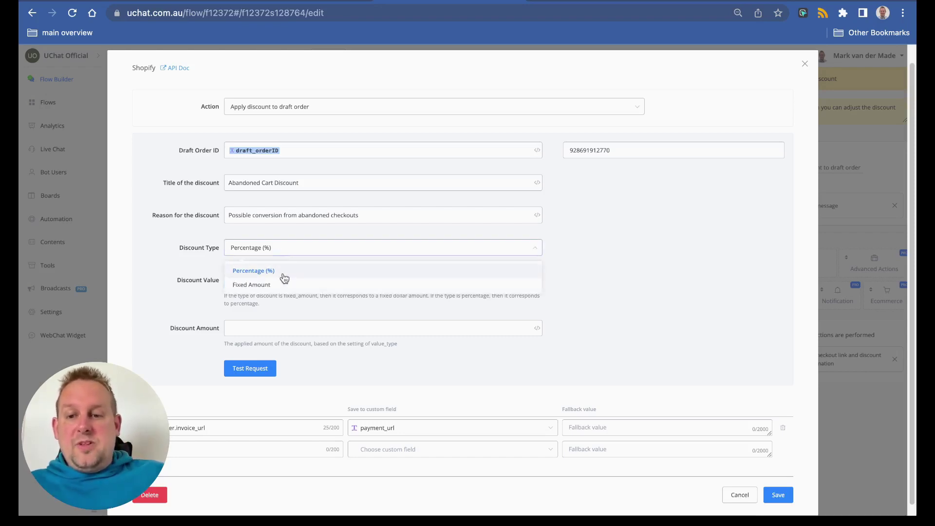
click(563, 273)
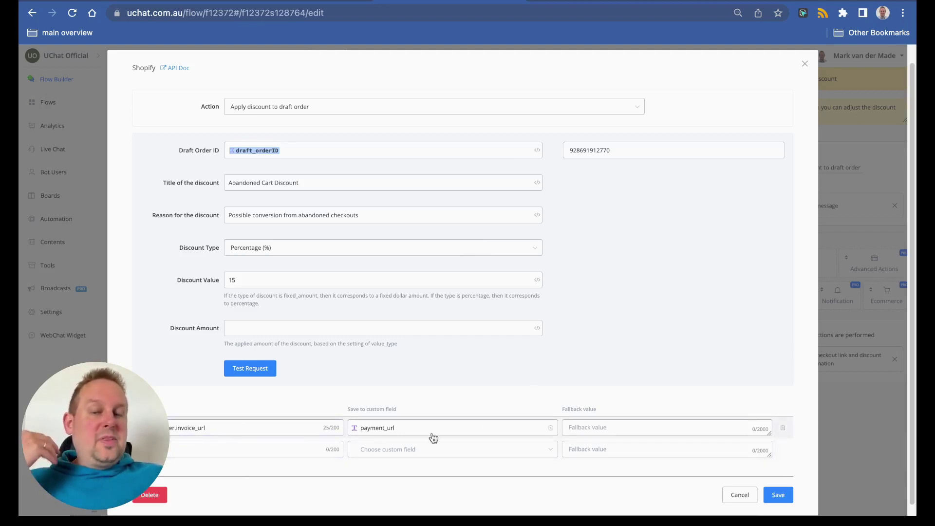
click(734, 496)
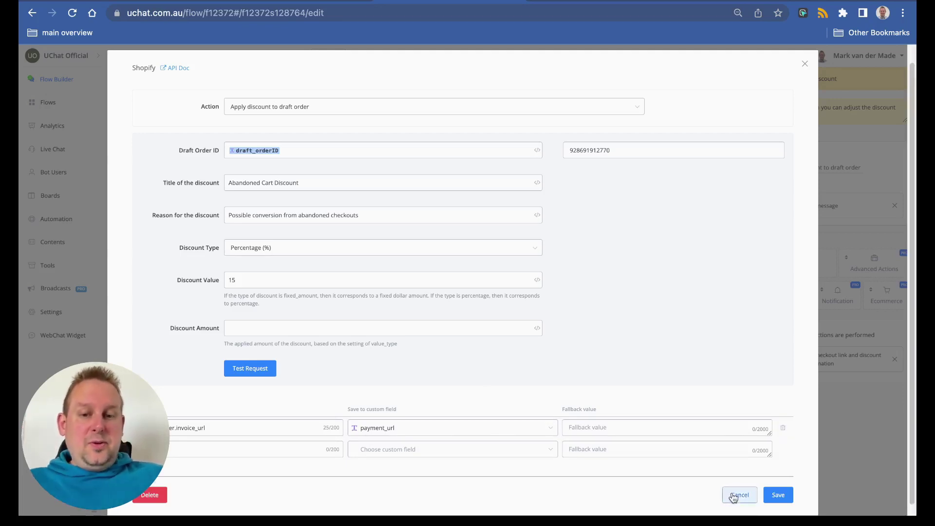
drag(459, 425, 286, 257)
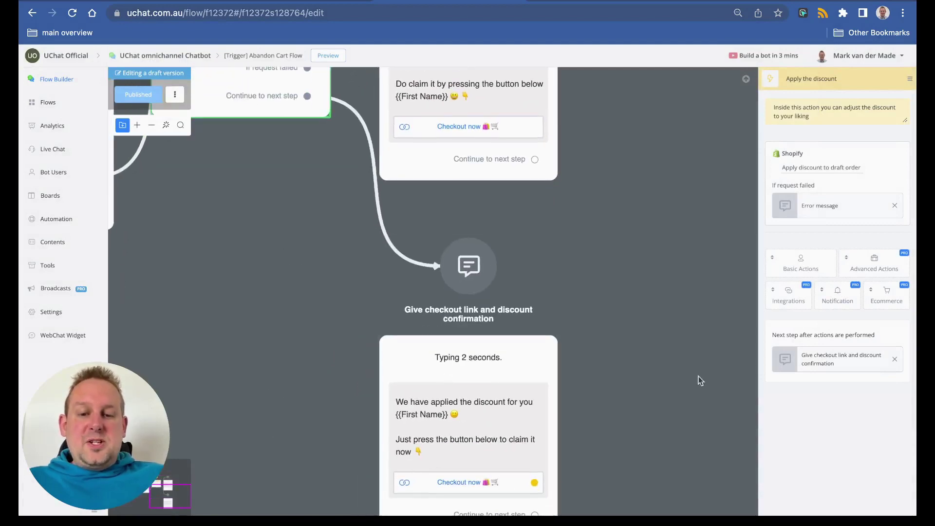
scroll(699, 380, down, 3)
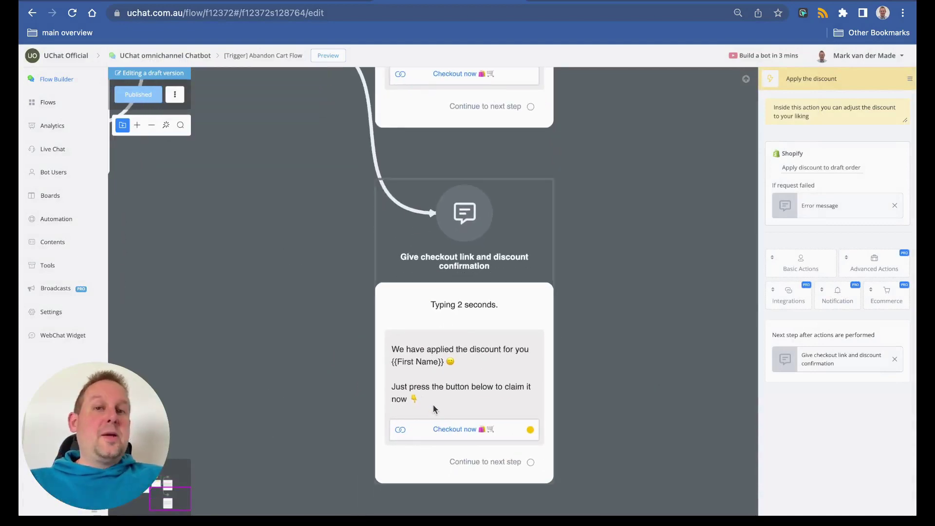
scroll(433, 405, down, 3)
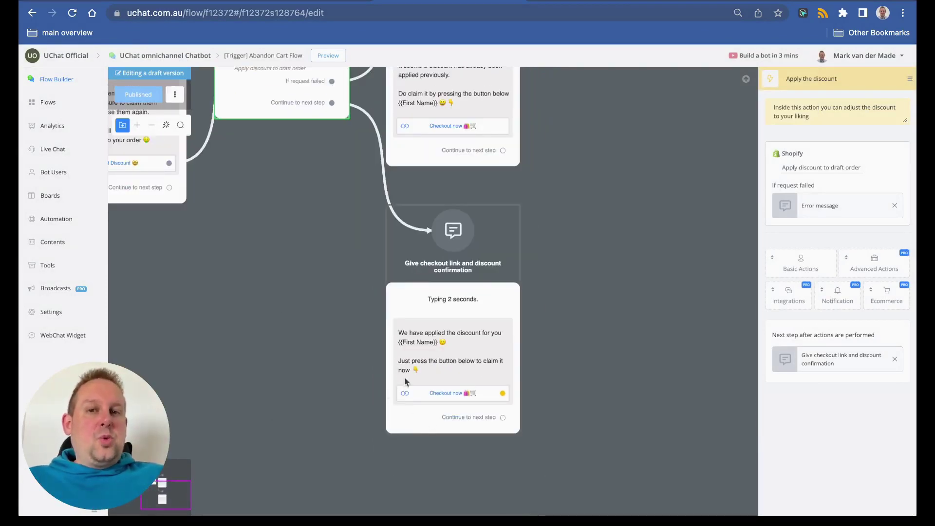
drag(335, 240, 312, 443)
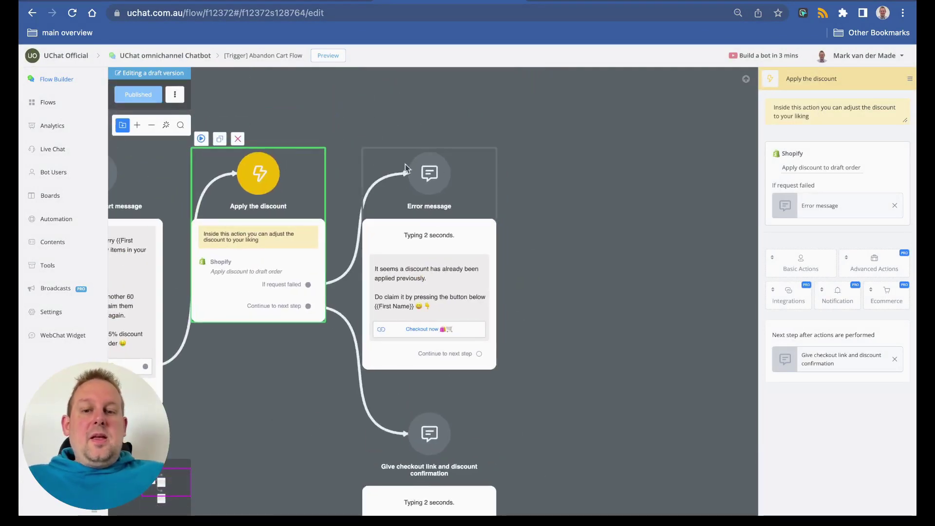
scroll(310, 285, up, 2)
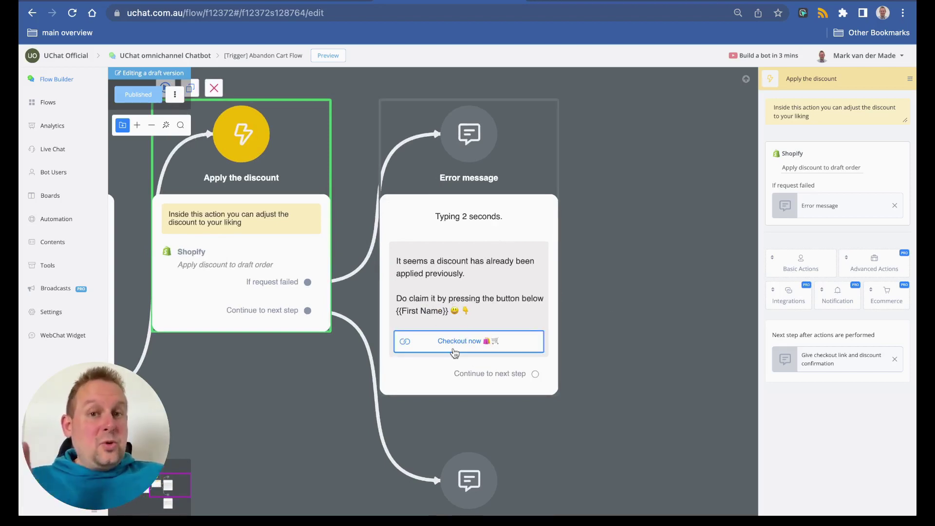
drag(261, 484, 355, 257)
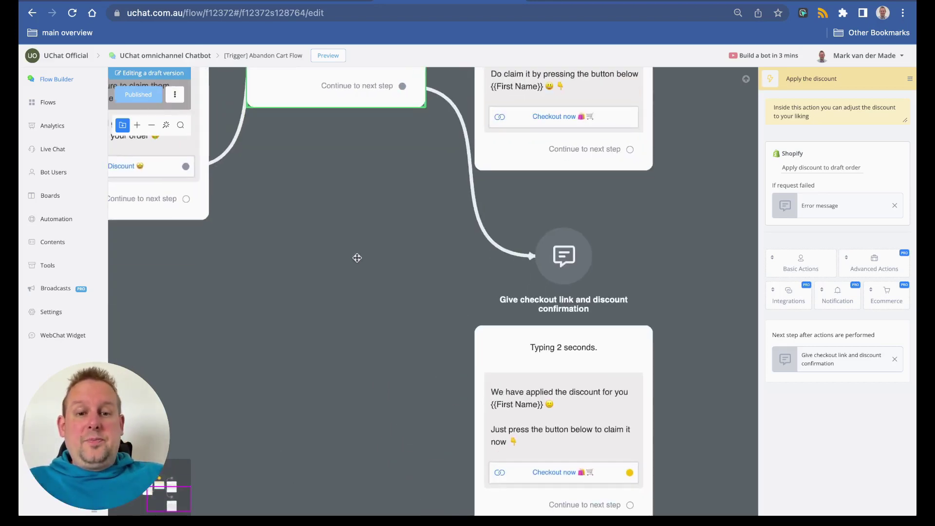
Step: Open the [Trigger] Order Cancelled flow and inspect its Shopify webhook trigger without changes
click(41, 104)
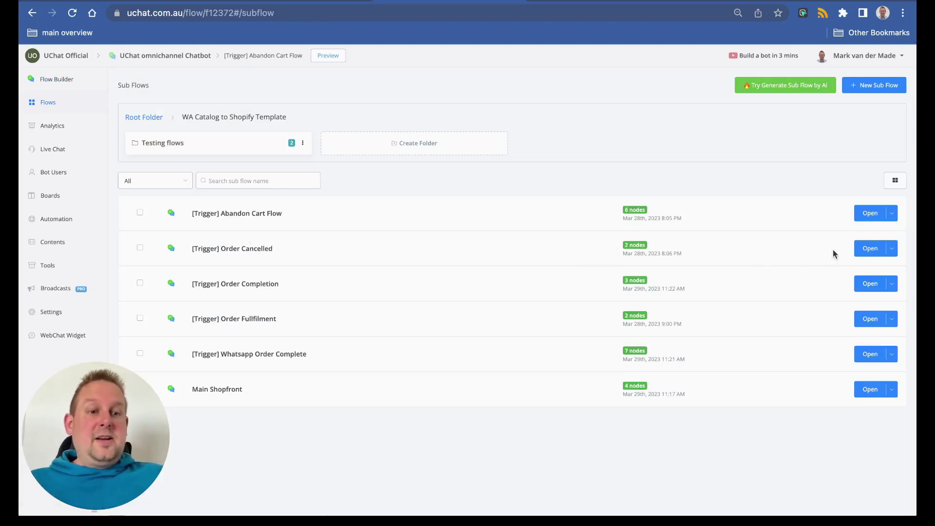
click(860, 249)
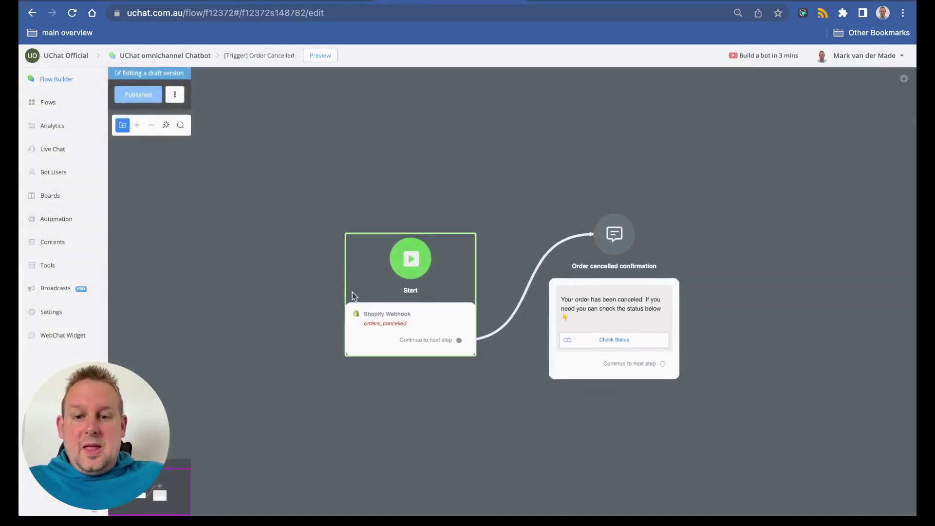
click(354, 296)
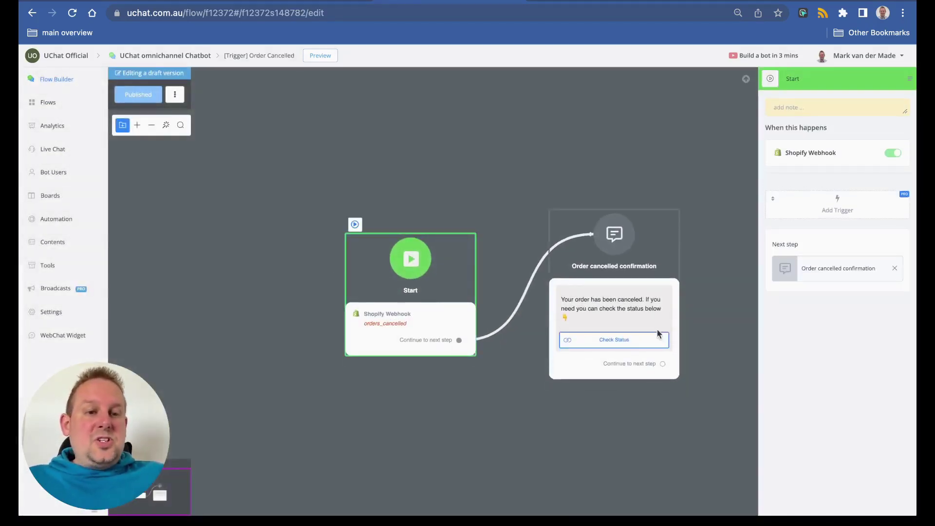
click(811, 153)
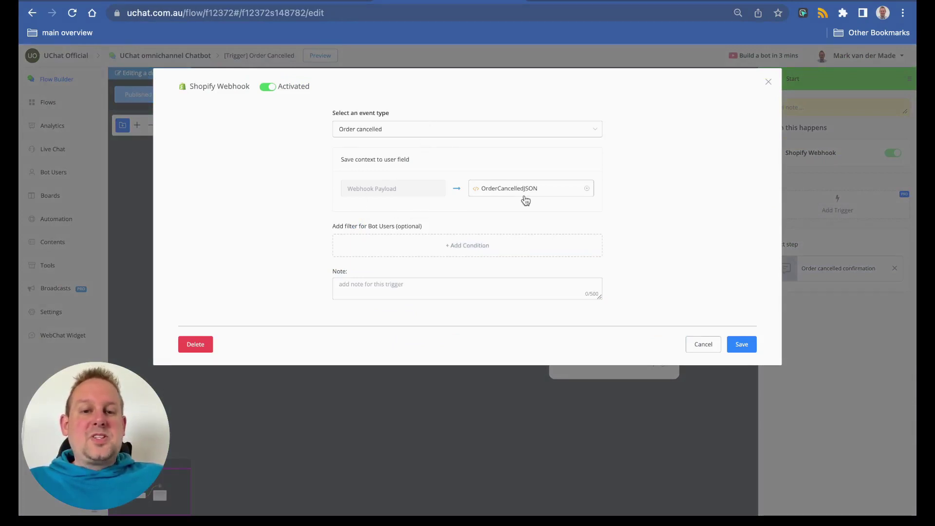
click(705, 344)
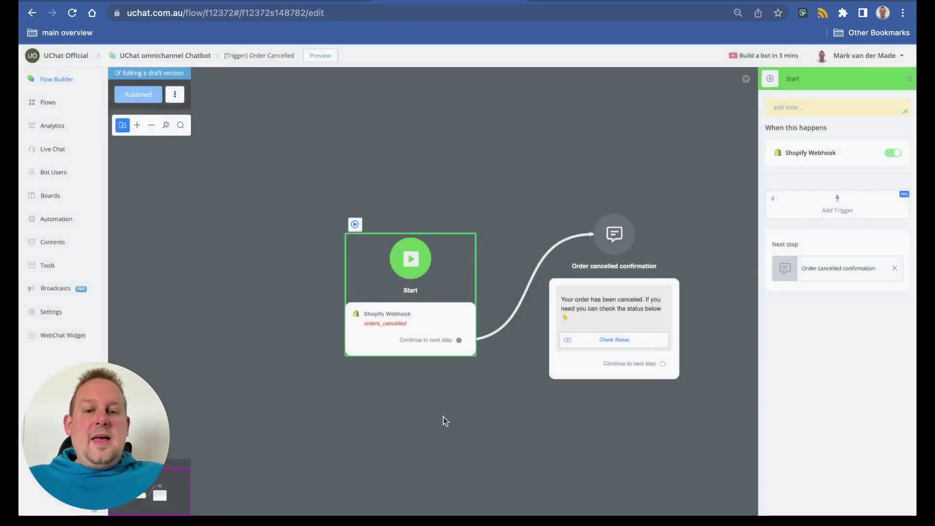
scroll(444, 417, right, 5)
scroll(358, 314, up, 3)
scroll(358, 314, up, 1)
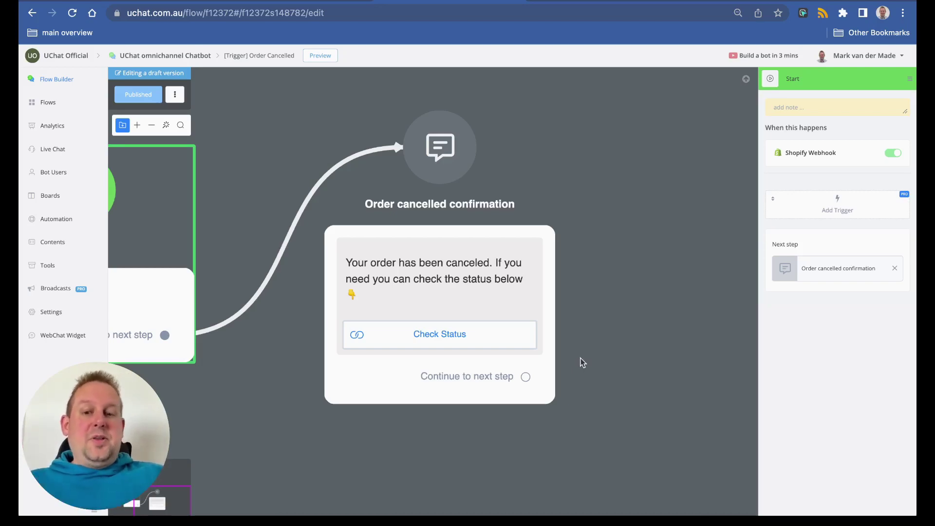
Step: Check the cancellation message's Check Status button, then return to the Sub Flows list
click(447, 336)
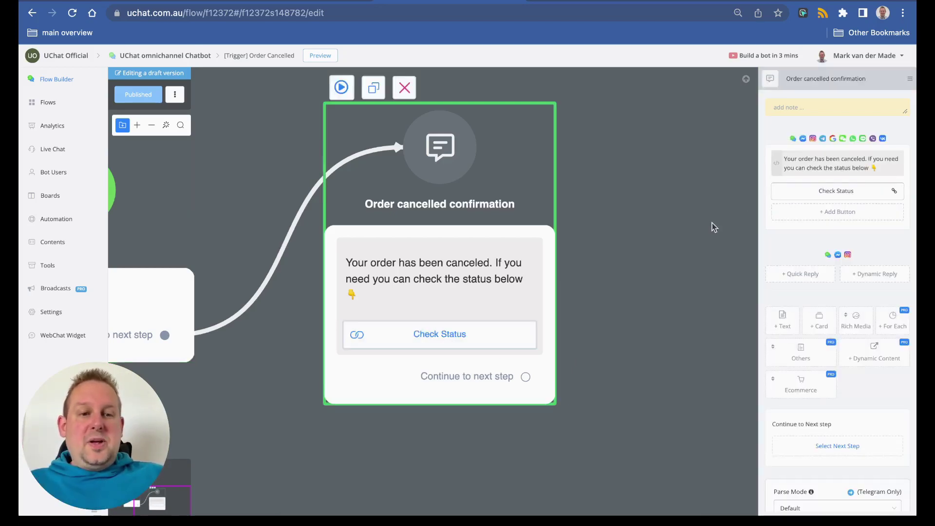
click(850, 190)
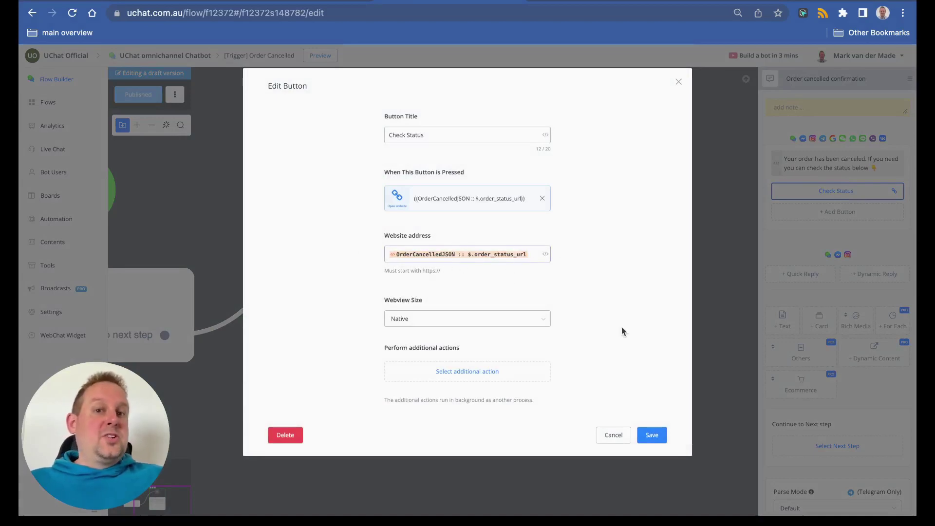
click(623, 438)
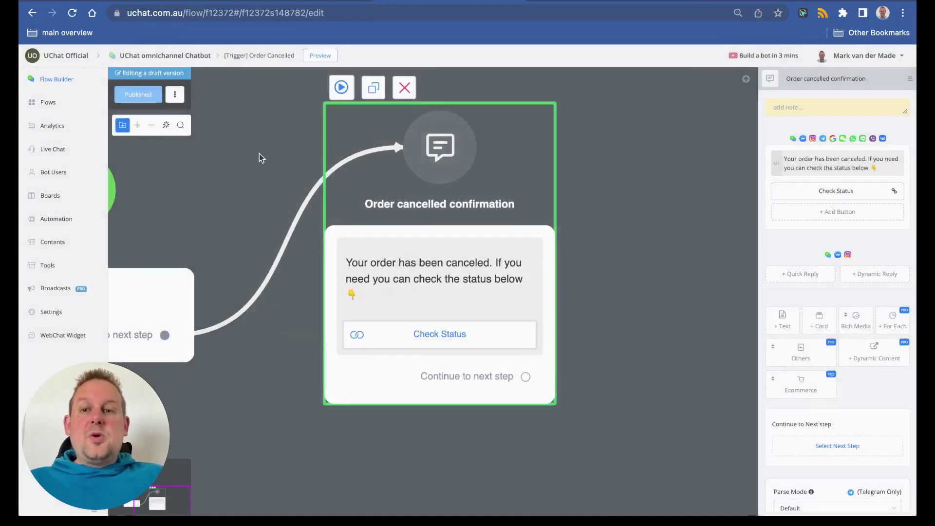
click(253, 160)
scroll(404, 200, down, 5)
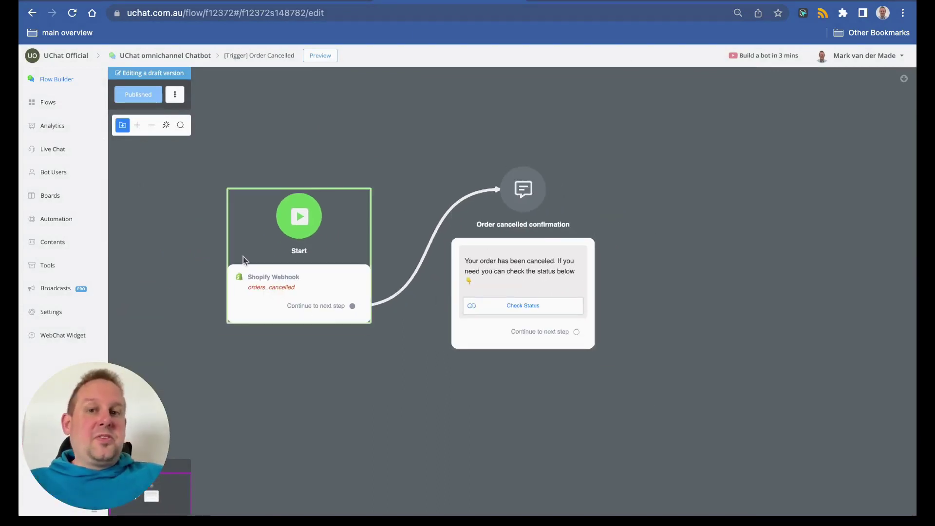
click(43, 109)
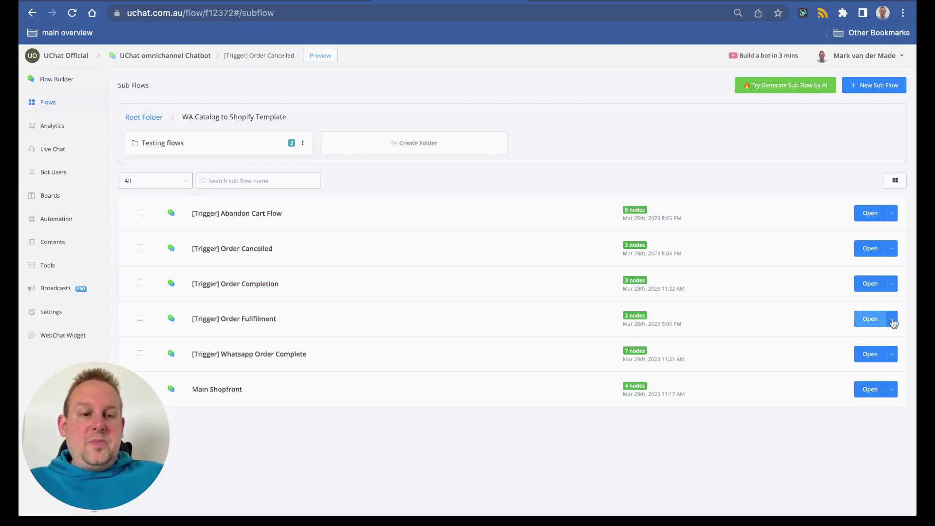
Step: In [Trigger] Order Fulfilment, move the Start node up-right and check its Shopify Webhook trigger
click(872, 319)
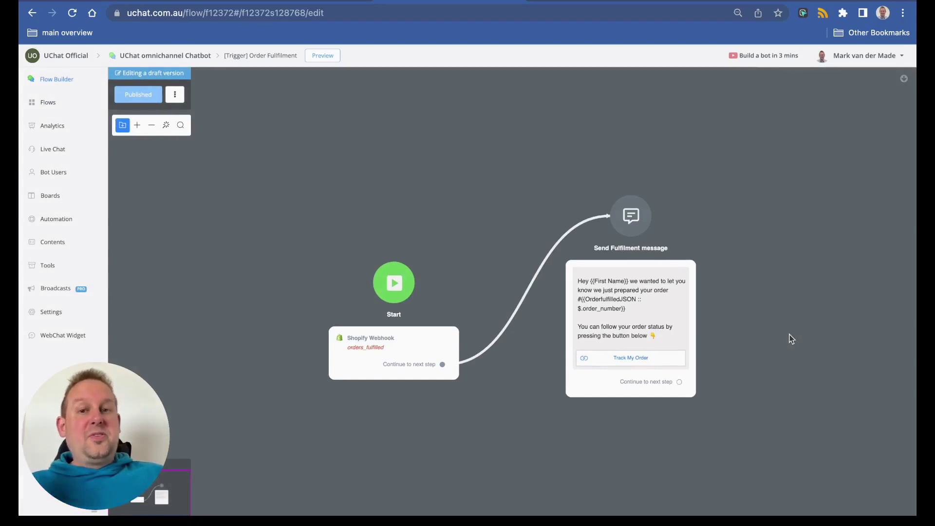
click(422, 347)
drag(423, 347, 435, 295)
click(802, 153)
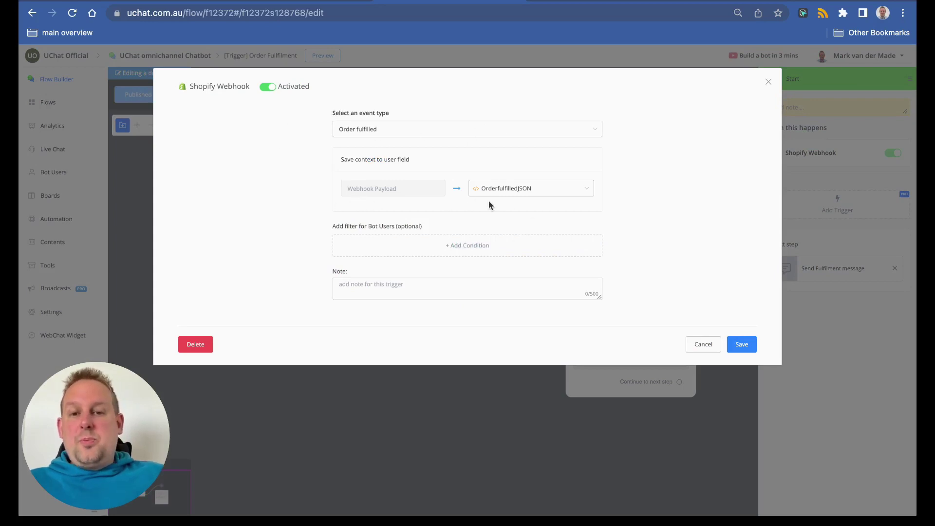
click(706, 344)
Step: Inspect the fulfilment message's Track My Order button link, then go back to Sub Flows
click(647, 279)
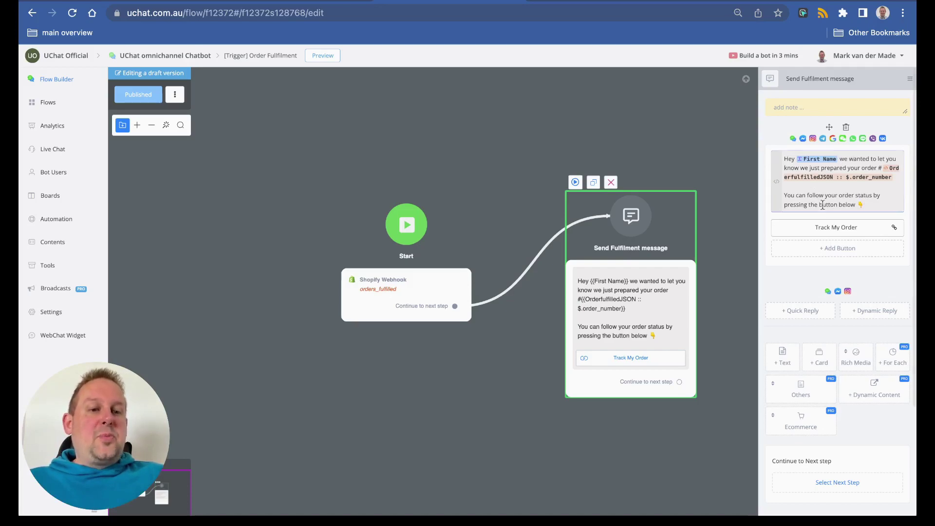
click(827, 233)
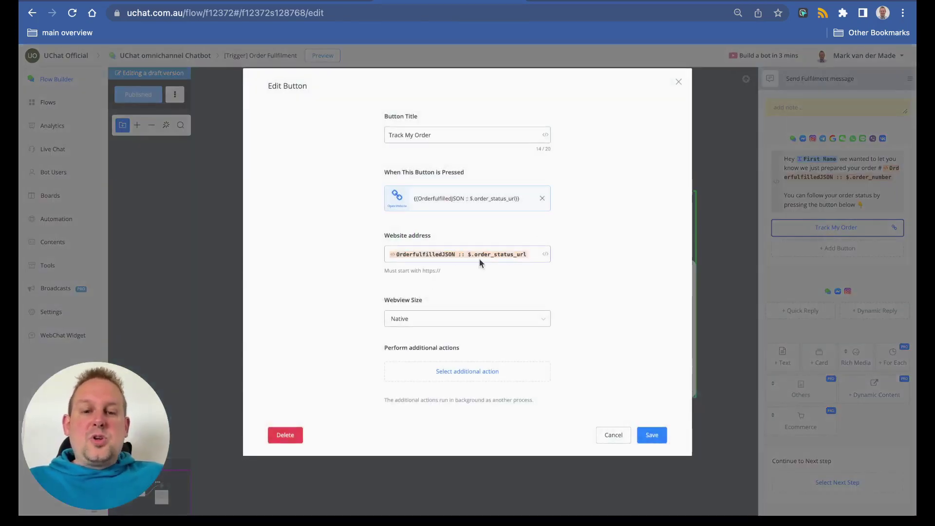
click(612, 440)
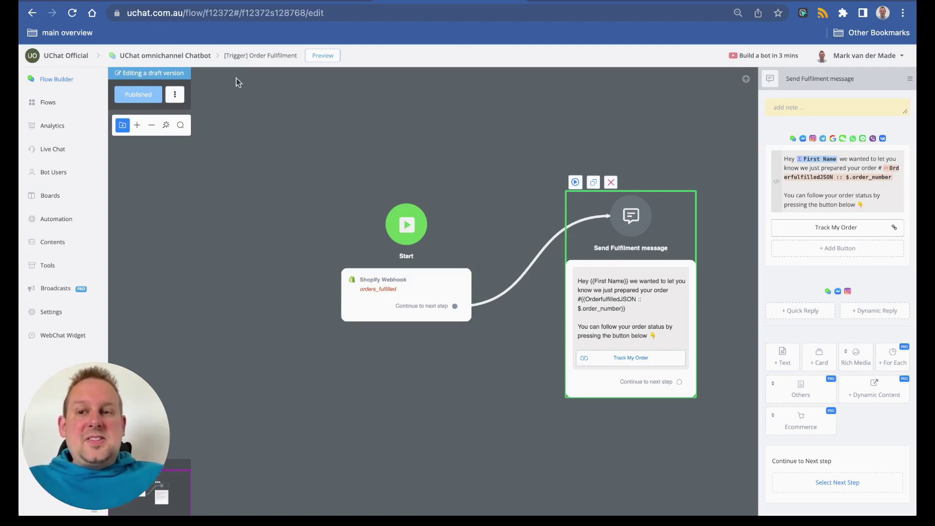
click(47, 103)
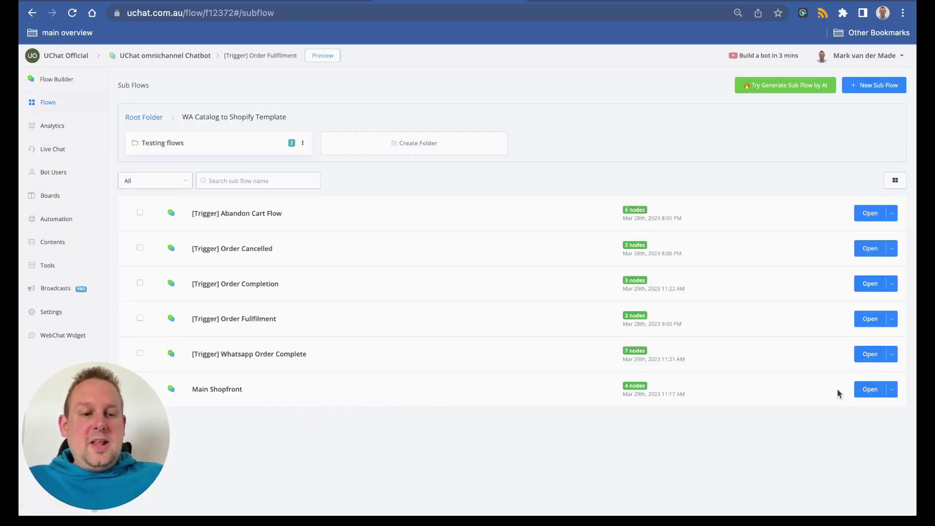
Step: Preview the Main Shopfront flow on the WhatsApp channel, opened in the web browser
click(867, 395)
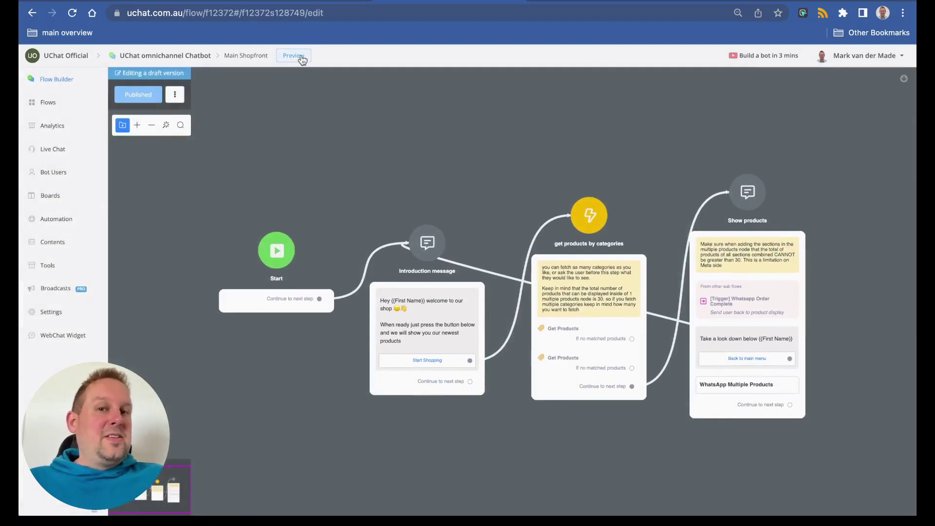
click(301, 56)
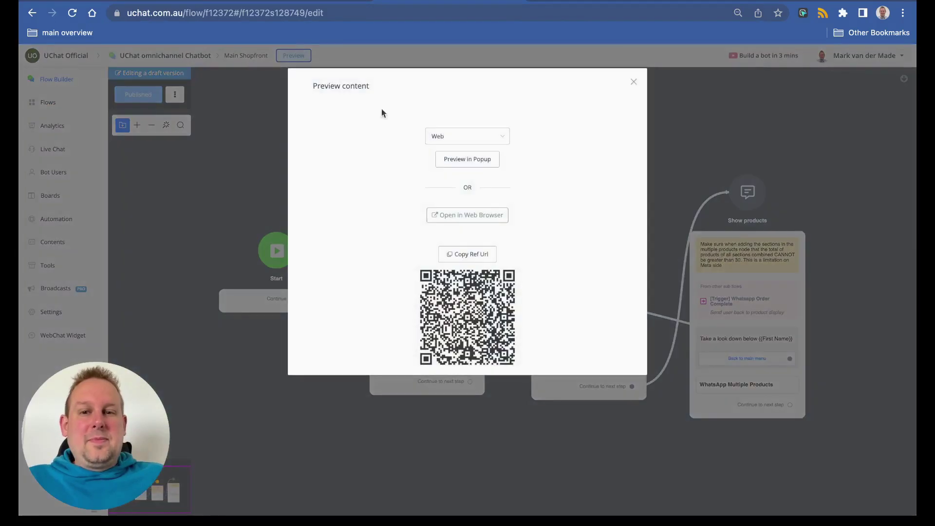
click(452, 138)
click(453, 200)
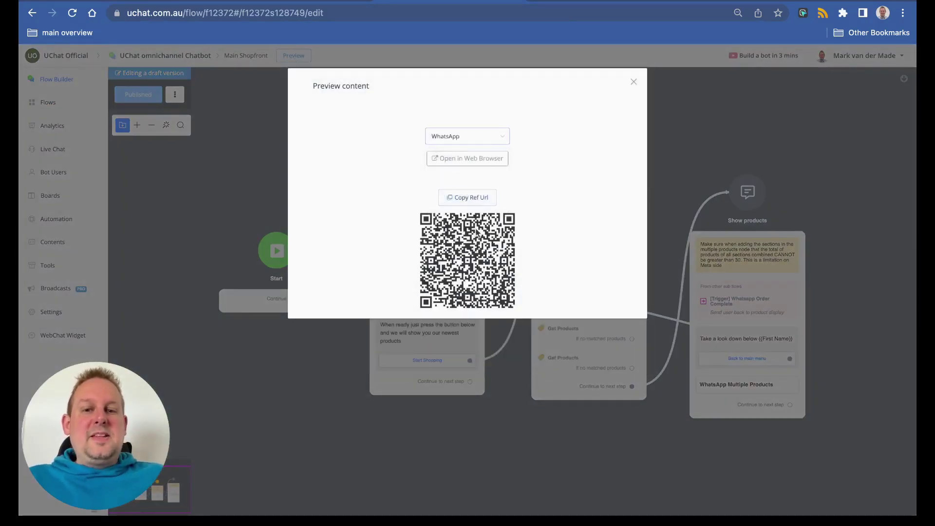
click(468, 163)
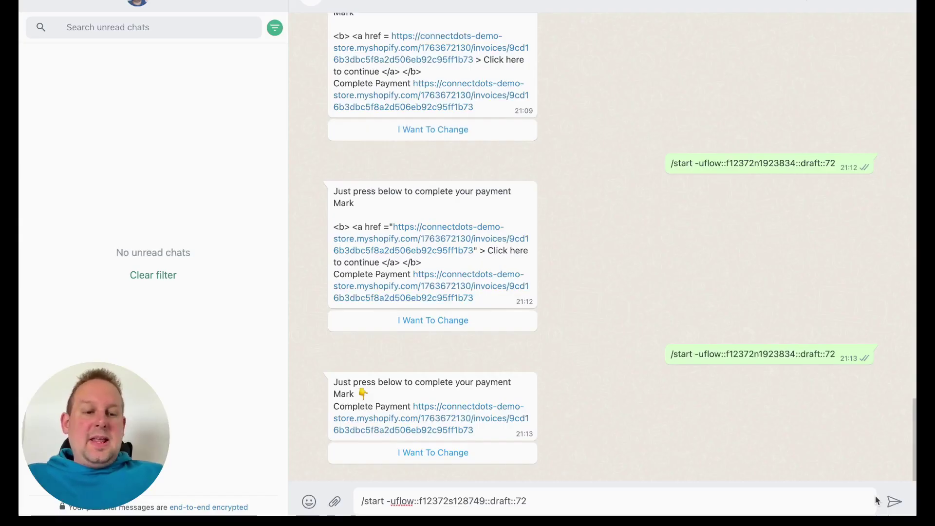
Step: Send the /start command to the bot and choose Start Shopping to get the catalogue
click(893, 502)
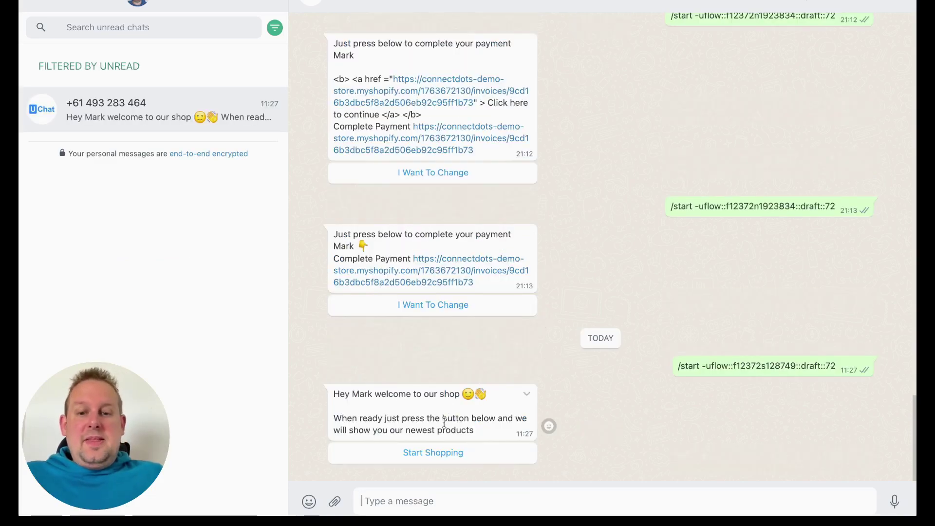
click(432, 451)
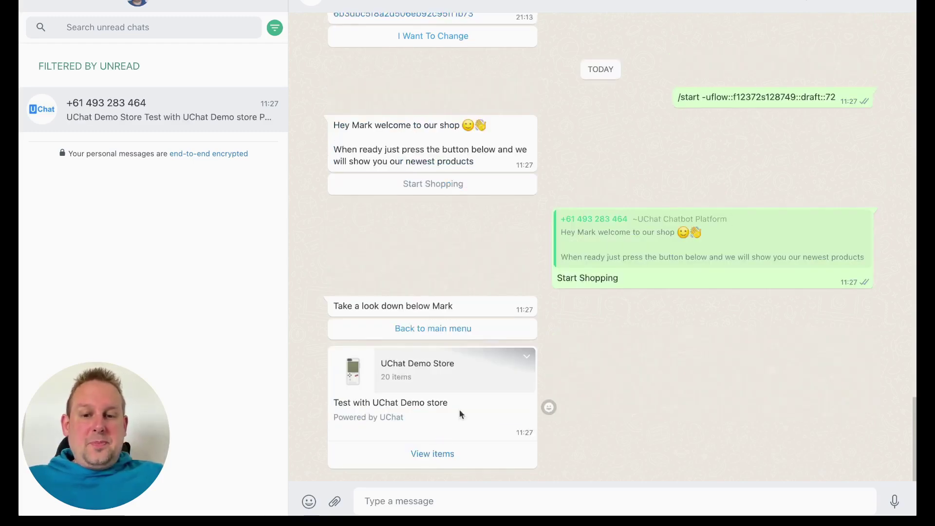
Step: Add the black and the white Tetris Console iPhone Cases to the cart
click(433, 454)
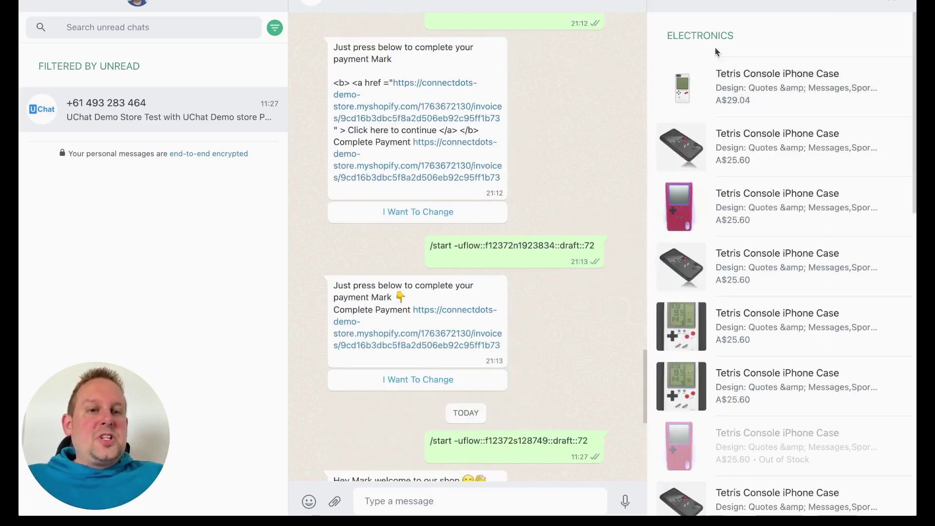
scroll(776, 243, down, 10)
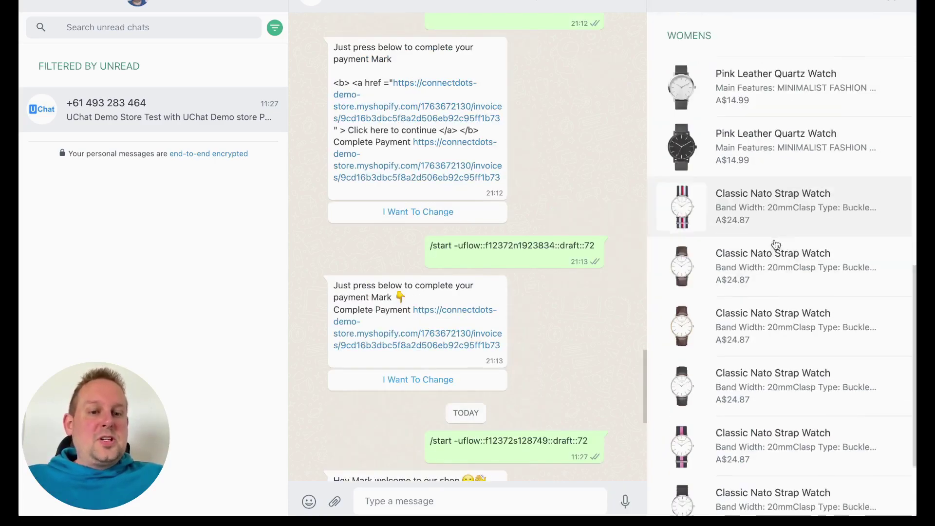
scroll(776, 241, up, 5)
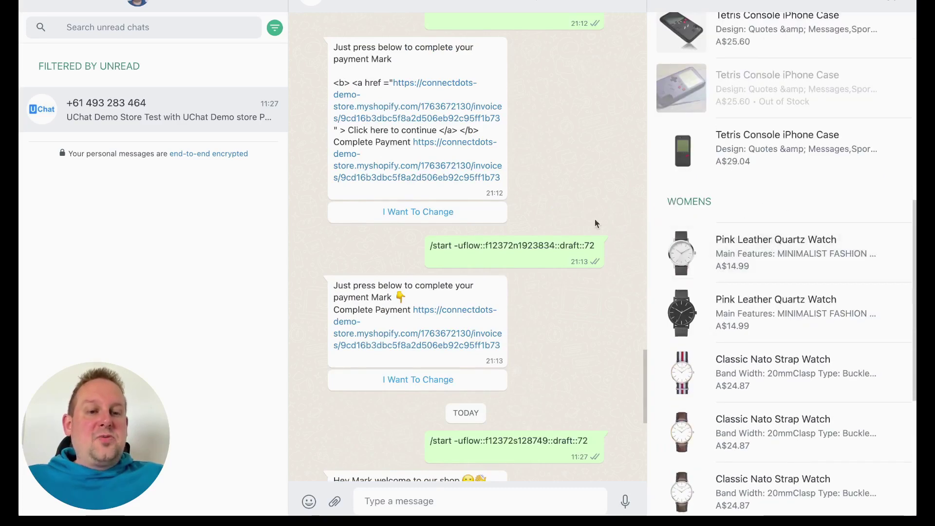
scroll(743, 388, down, 5)
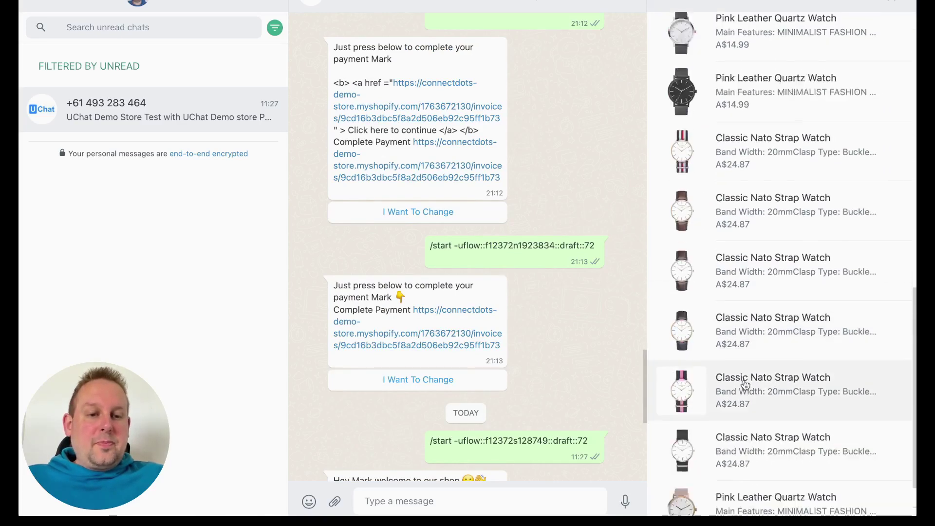
scroll(743, 384, up, 6)
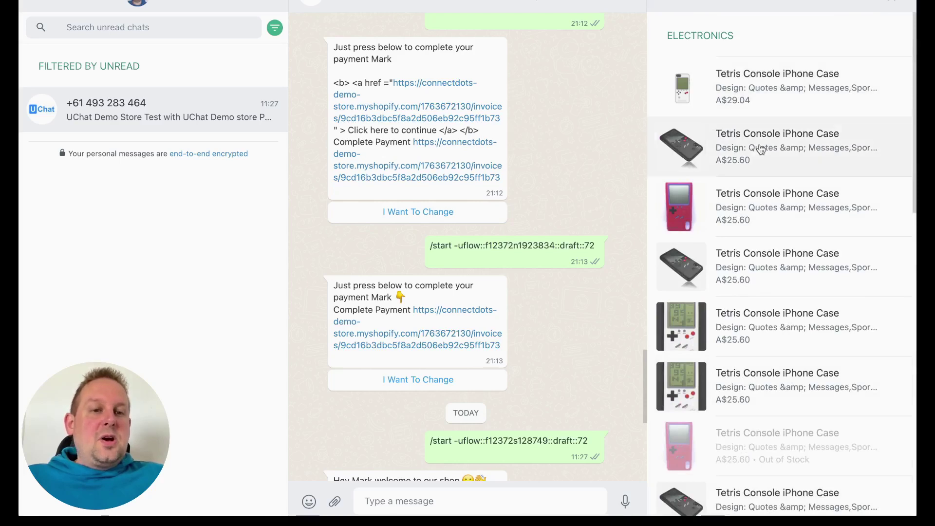
click(687, 256)
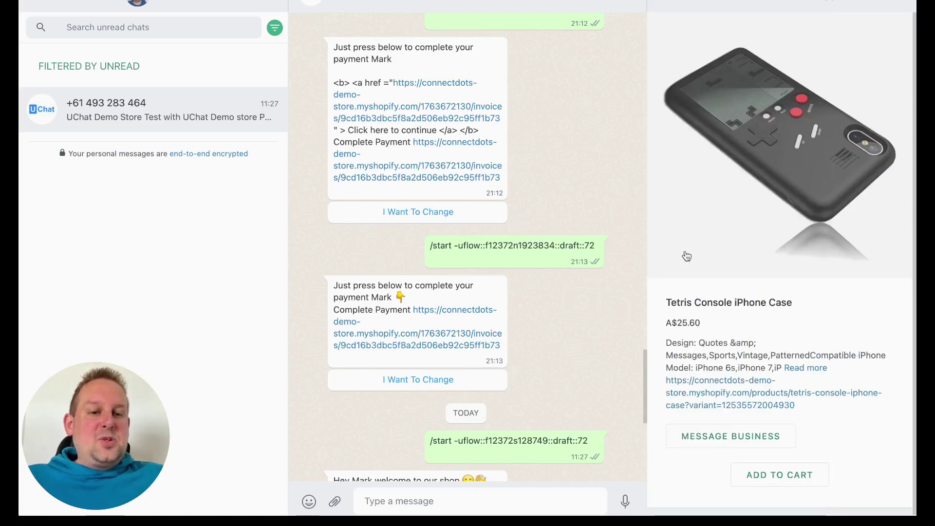
click(799, 478)
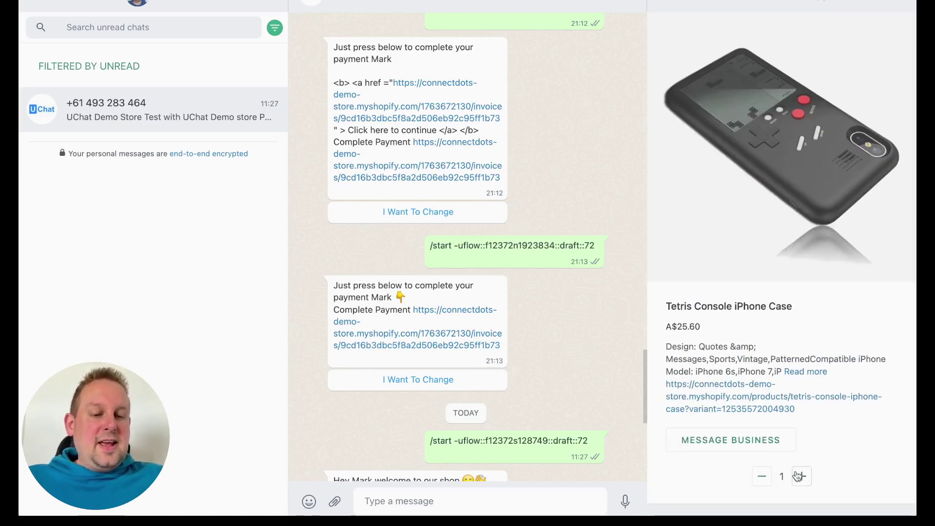
click(672, 2)
click(744, 338)
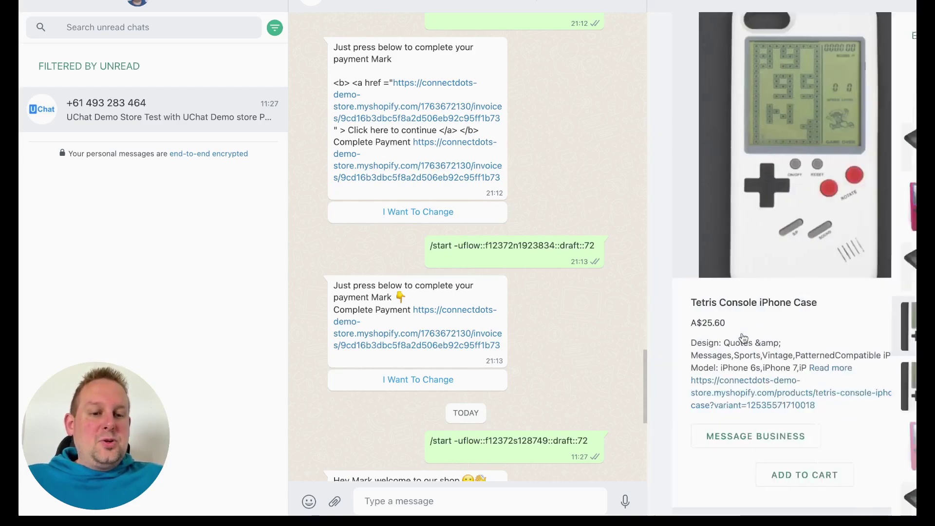
click(783, 476)
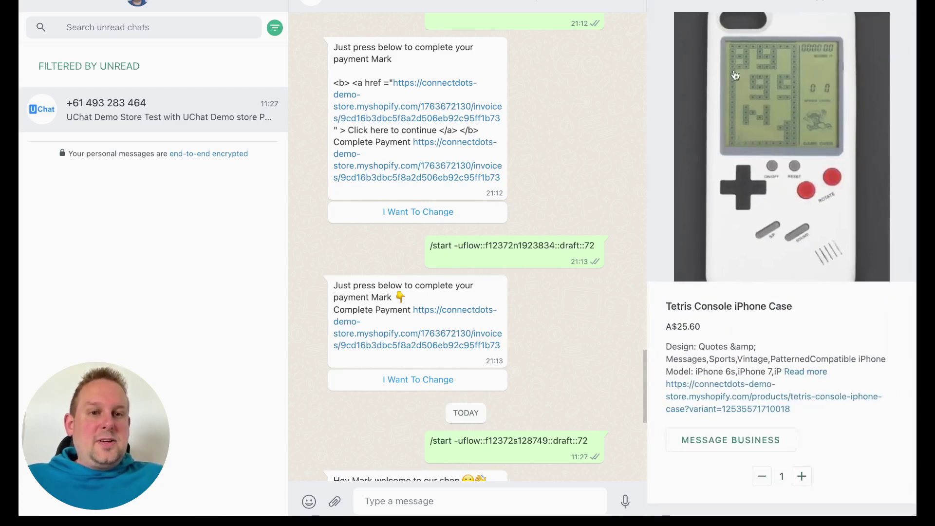
click(672, 2)
Step: Add the pink-striped Classic Nato Strap Watch and view the 3-item, A$76.07 cart
scroll(810, 309, down, 3)
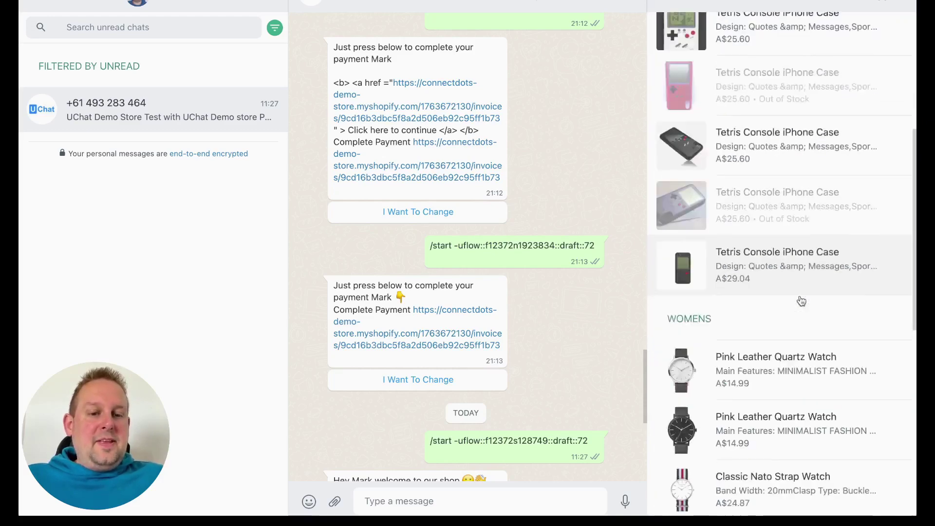
scroll(801, 301, down, 5)
scroll(765, 388, down, 3)
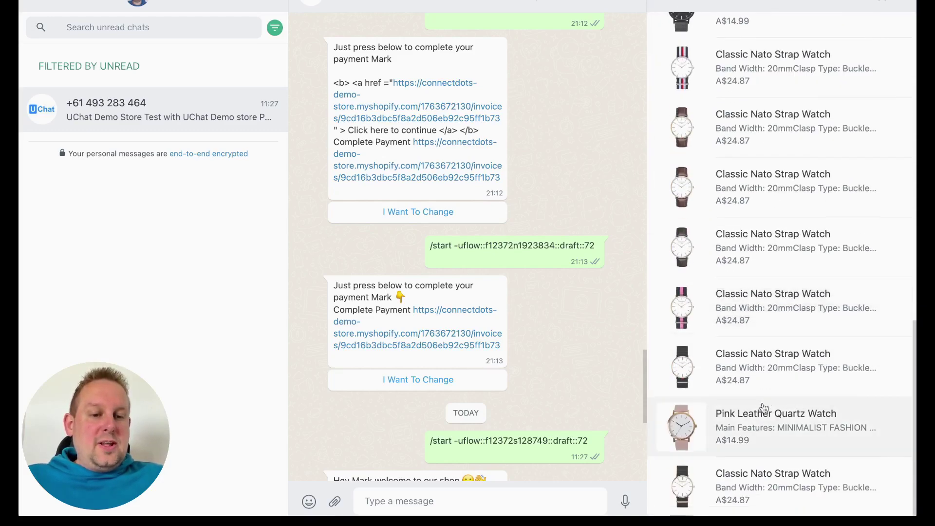
click(746, 319)
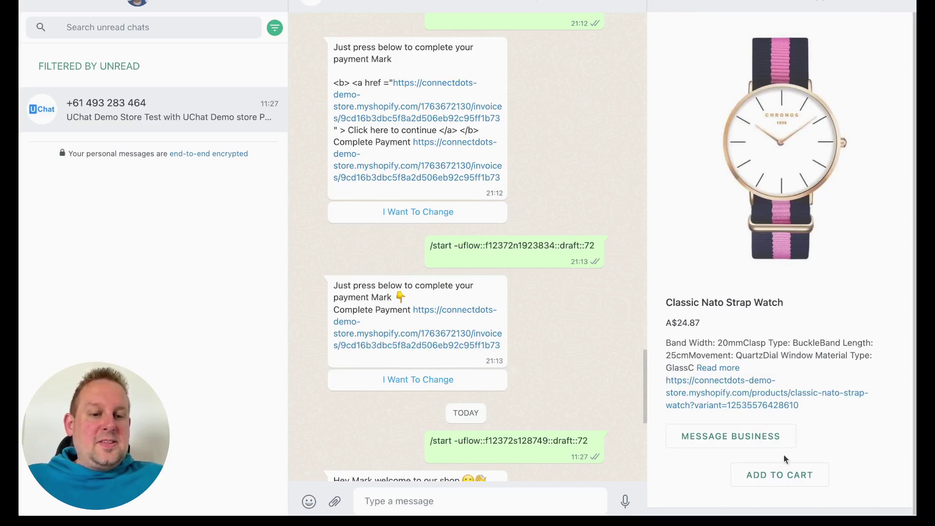
click(790, 479)
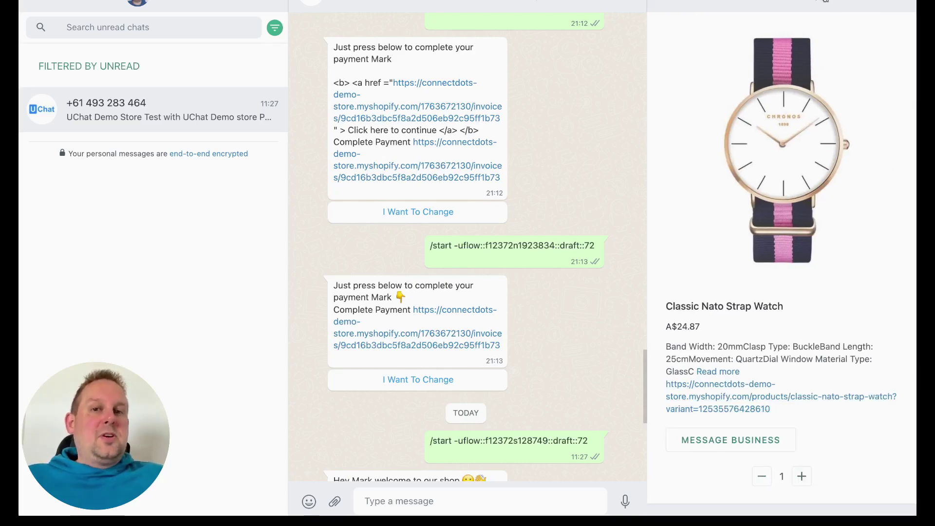
click(822, 1)
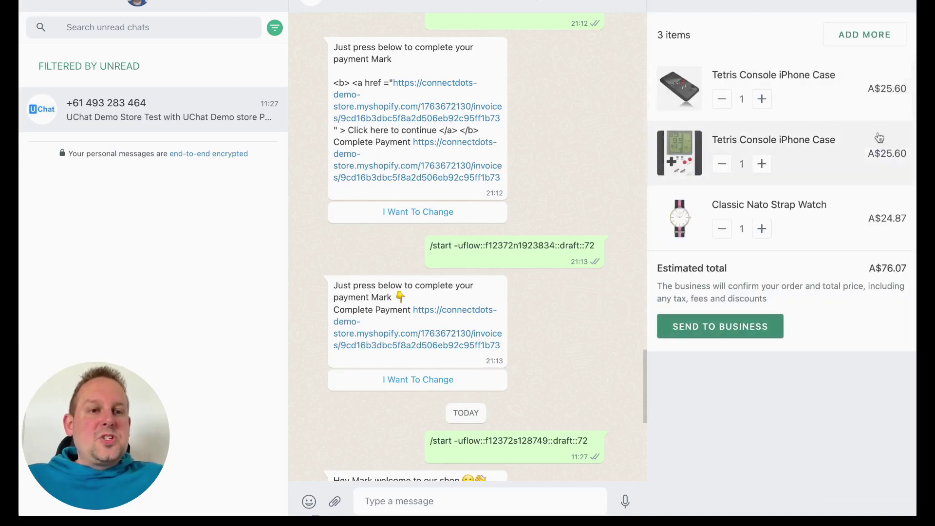
Step: Remove one Tetris case, send the two-item cart to the store, and open the payment link
click(759, 100)
click(723, 101)
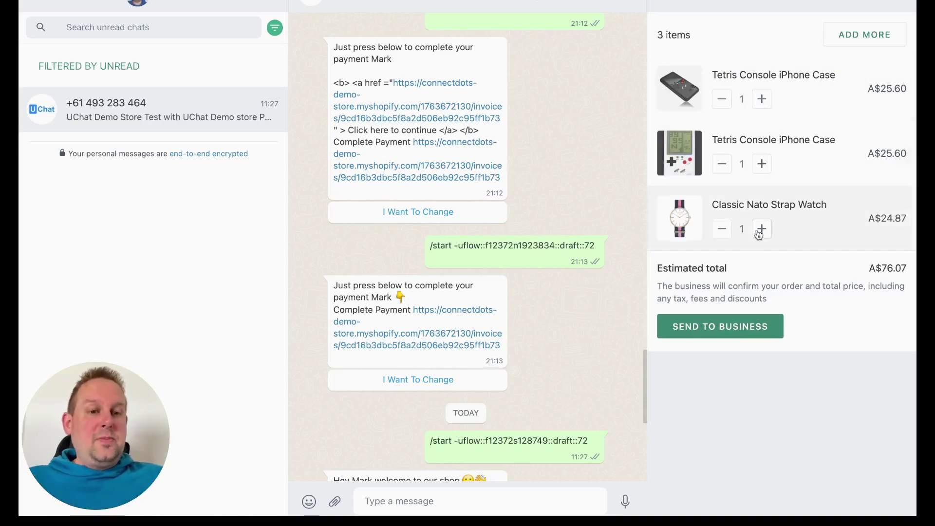
click(722, 100)
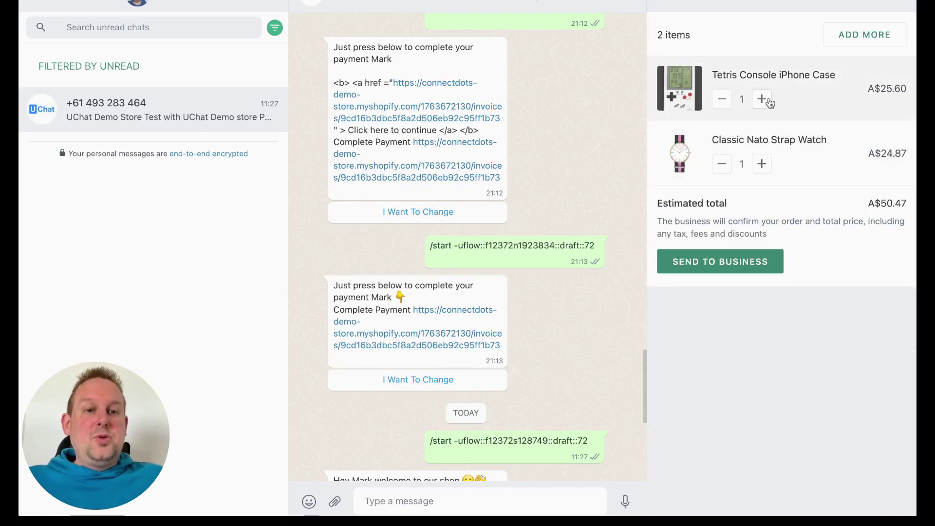
click(774, 268)
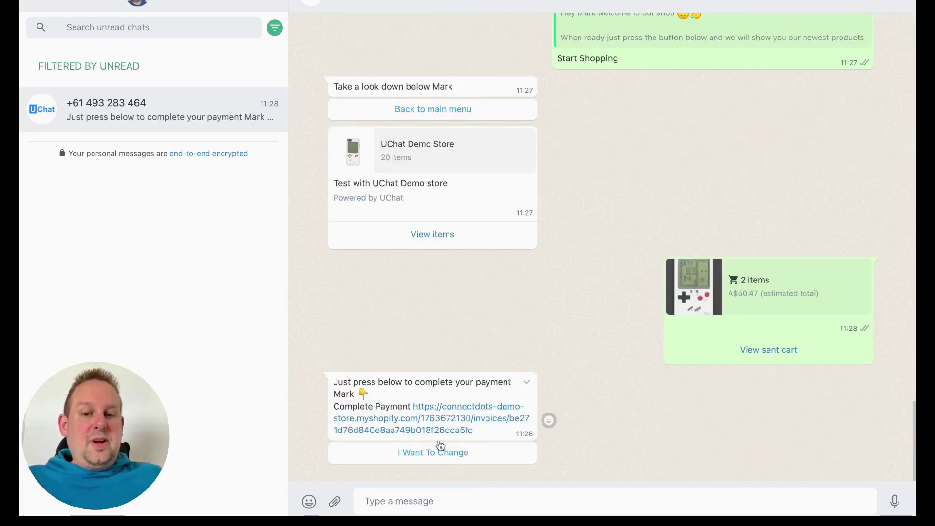
click(428, 426)
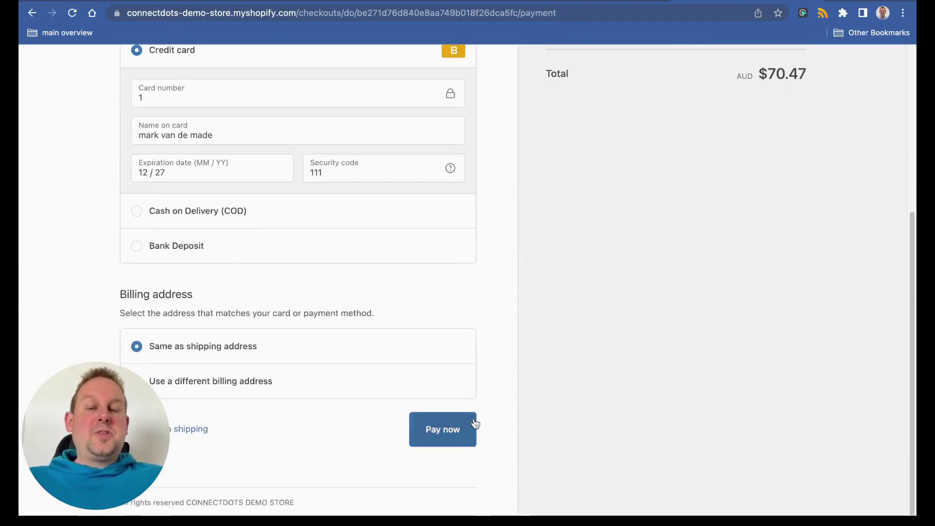
Step: Pay for the AUD $70.47 order by credit card to reach the thank-you page
click(464, 431)
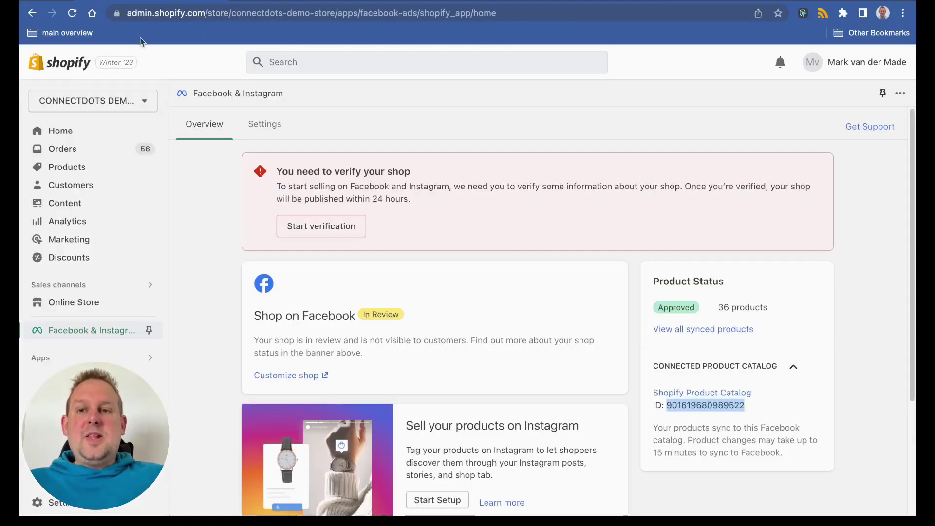
Step: Fulfil both items of order #1058 via Chronopost with tracking number SAKLJWWII223421
click(62, 149)
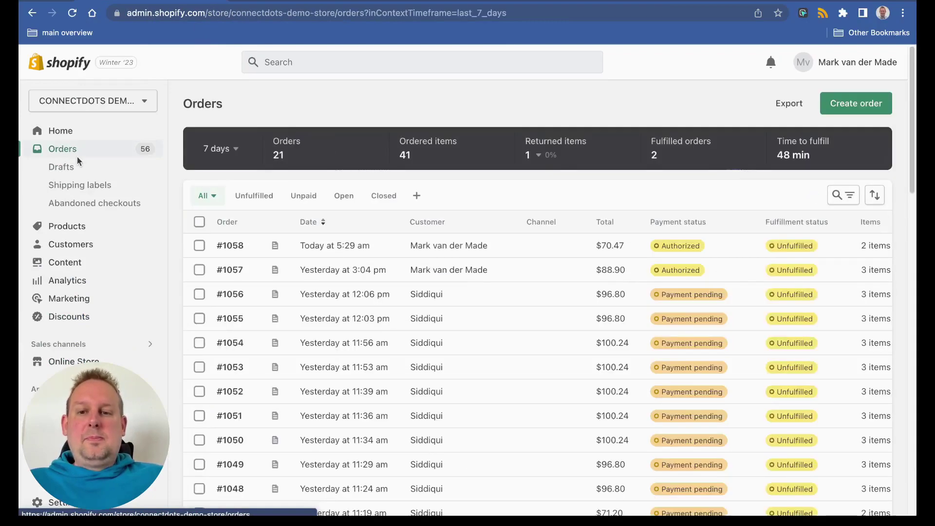
click(347, 245)
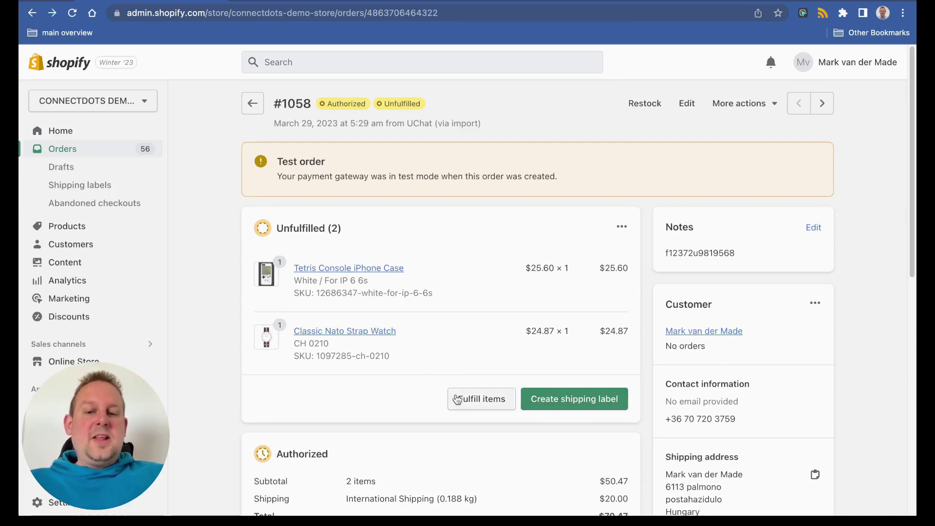
scroll(459, 395, down, 5)
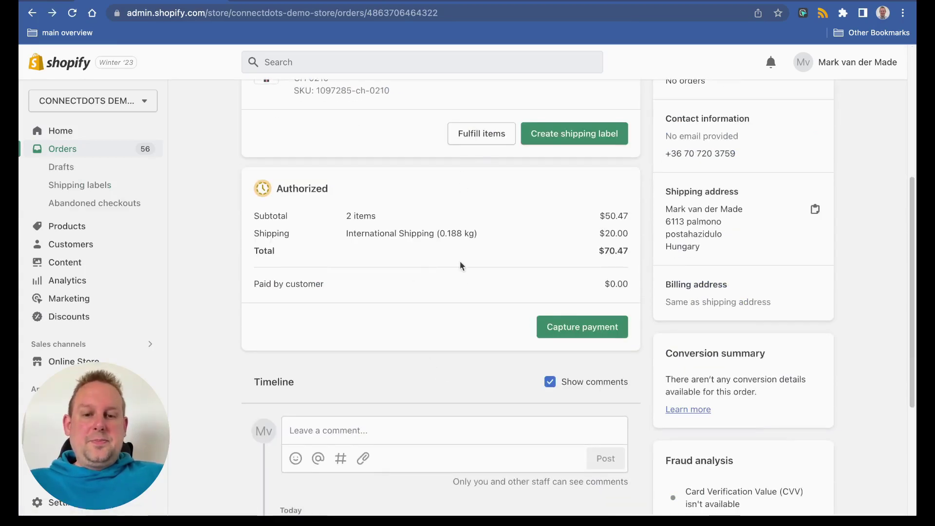
scroll(461, 265, up, 2)
click(480, 234)
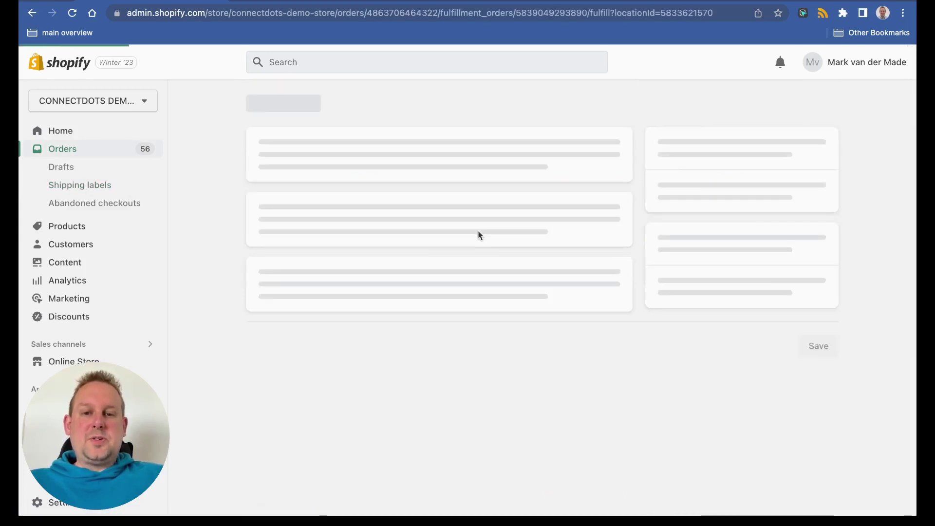
click(341, 353)
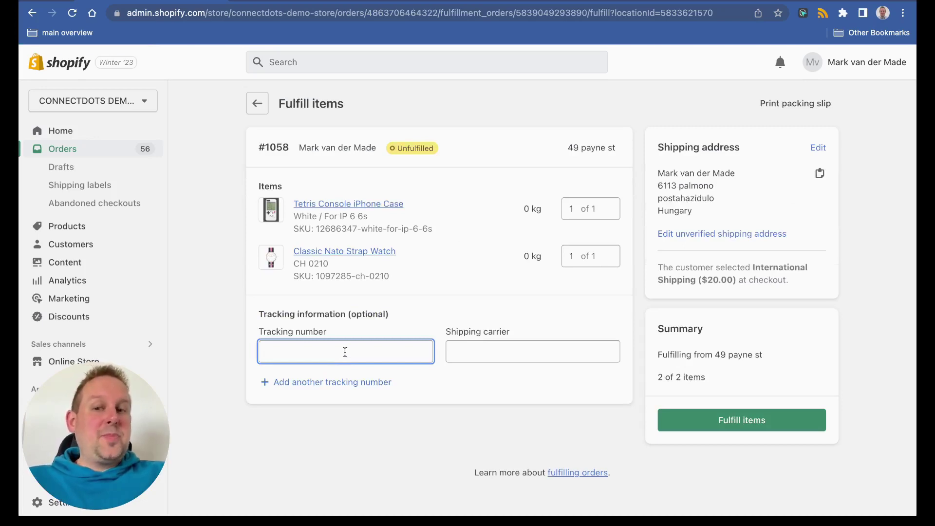
text(SAKLJWWII223421)
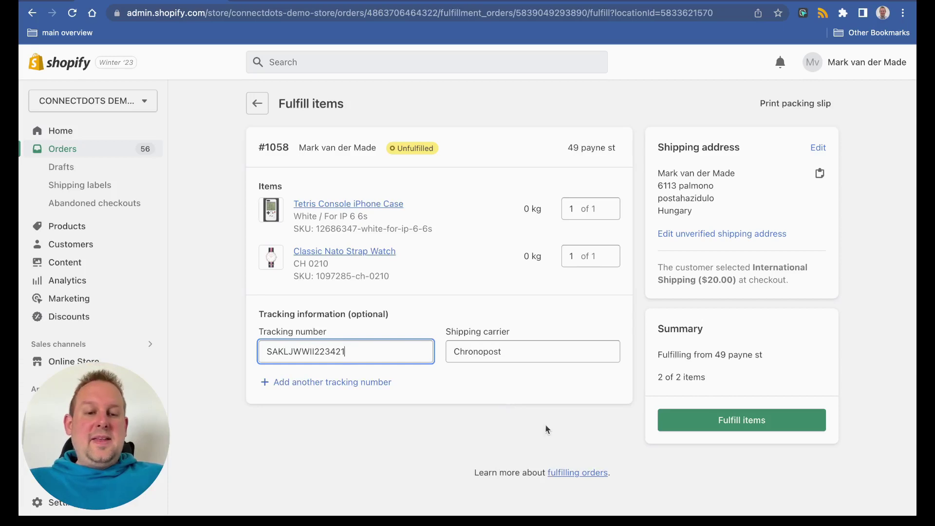
click(782, 424)
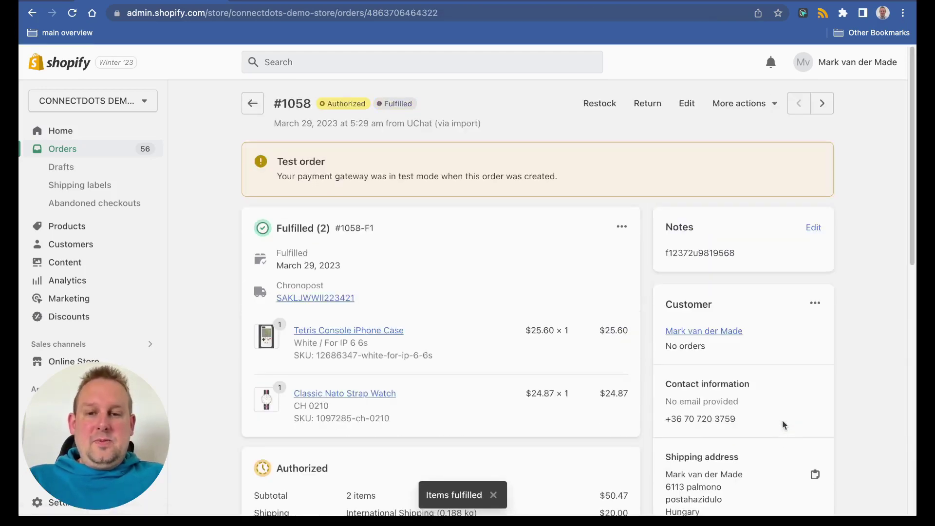
key(super+Tab)
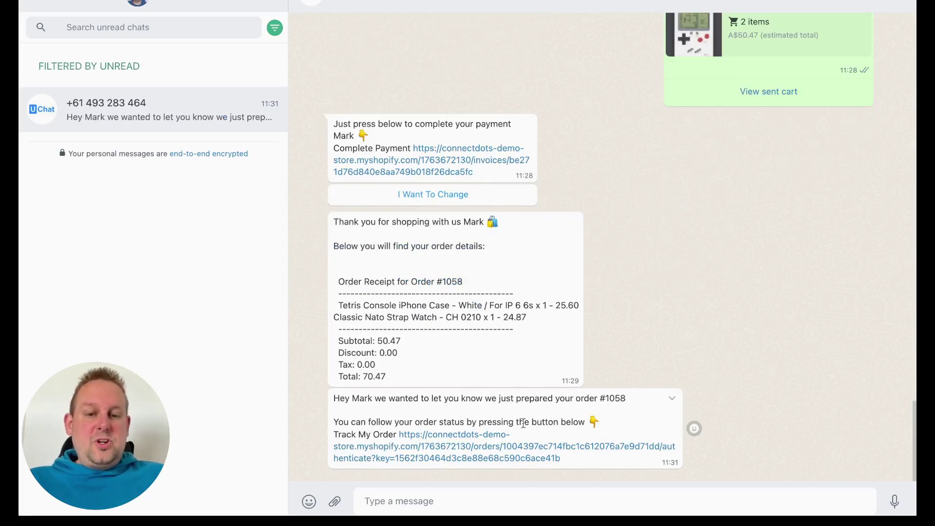
Step: Open the Track My Order link in the bot's fulfilment message for order #1058
click(458, 441)
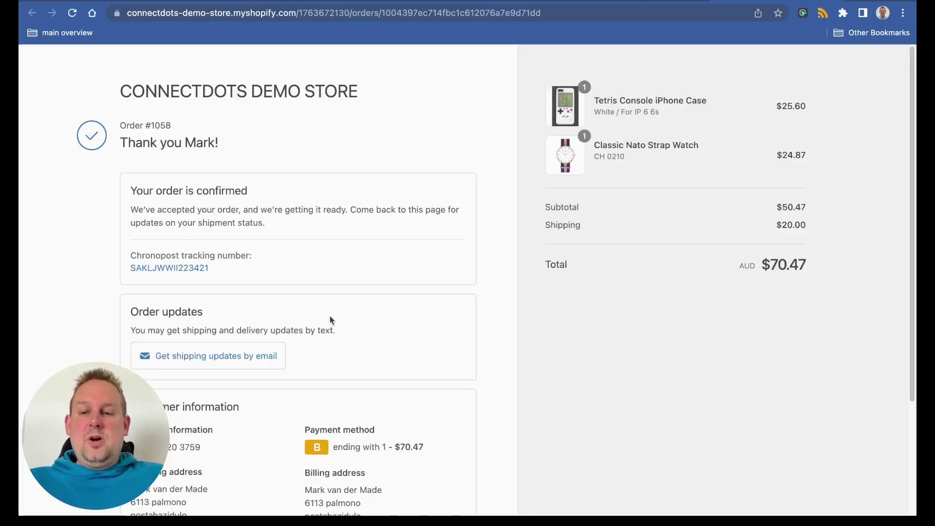
scroll(329, 319, down, 3)
scroll(293, 290, up, 3)
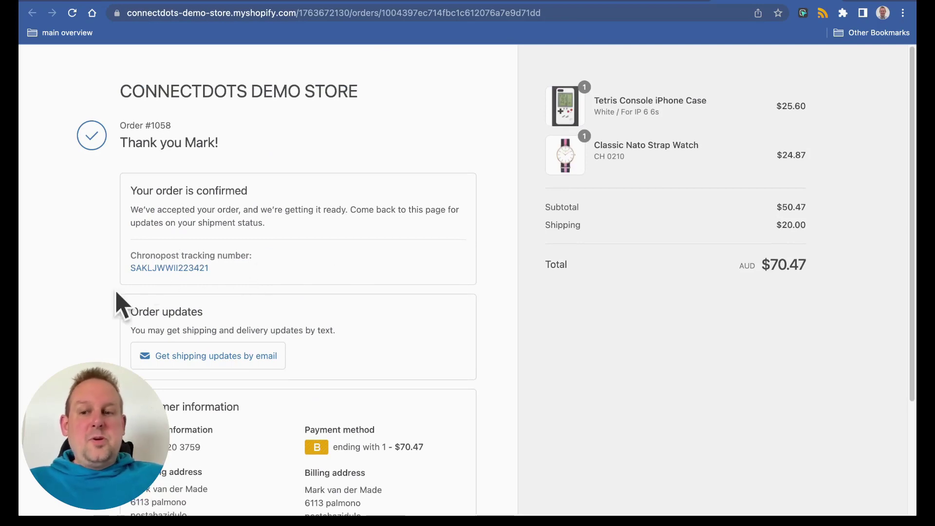
scroll(279, 295, down, 3)
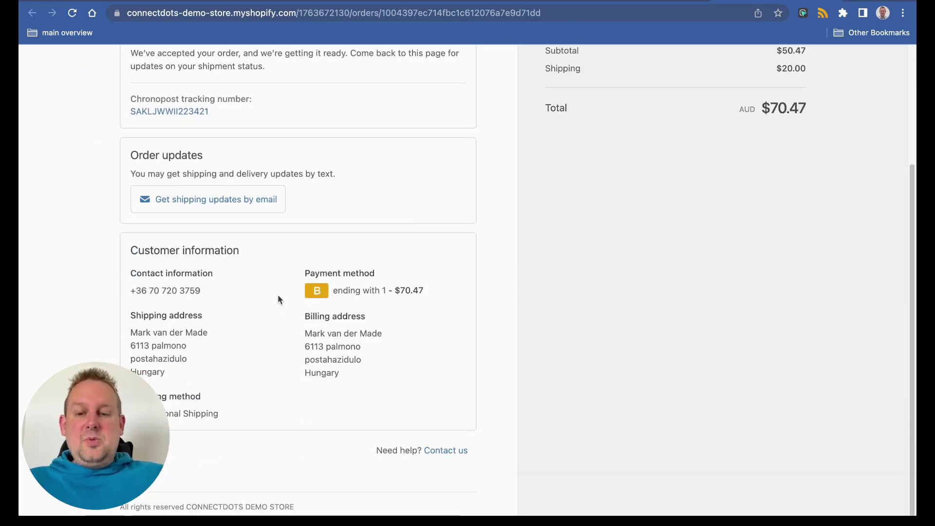
scroll(506, 405, up, 3)
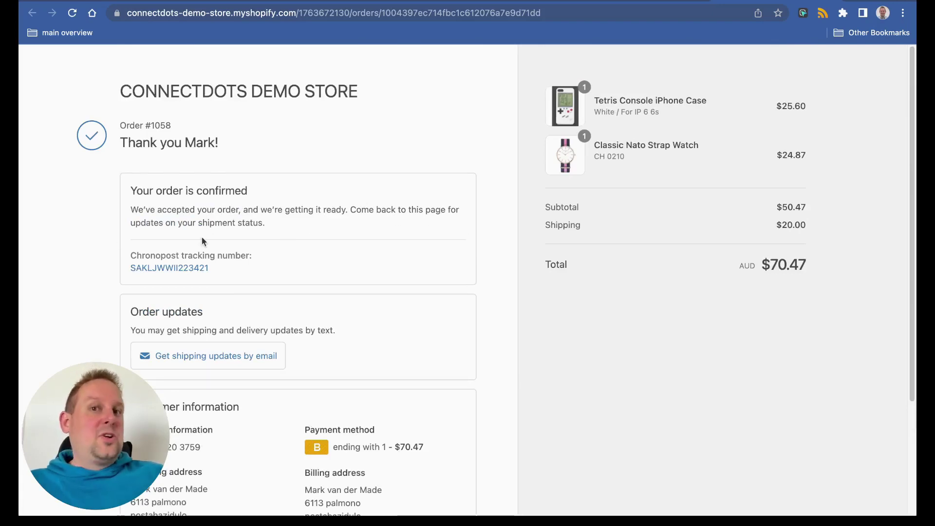
scroll(399, 252, down, 2)
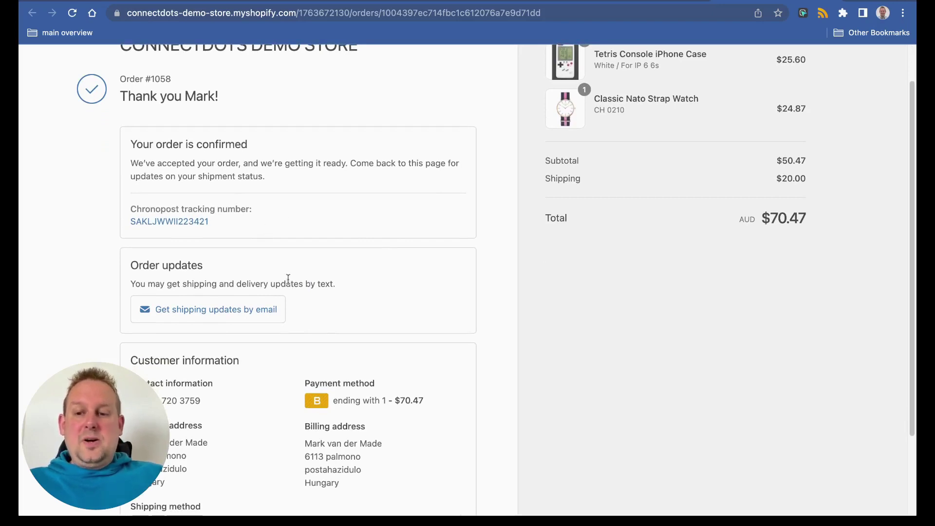
scroll(285, 273, down, 4)
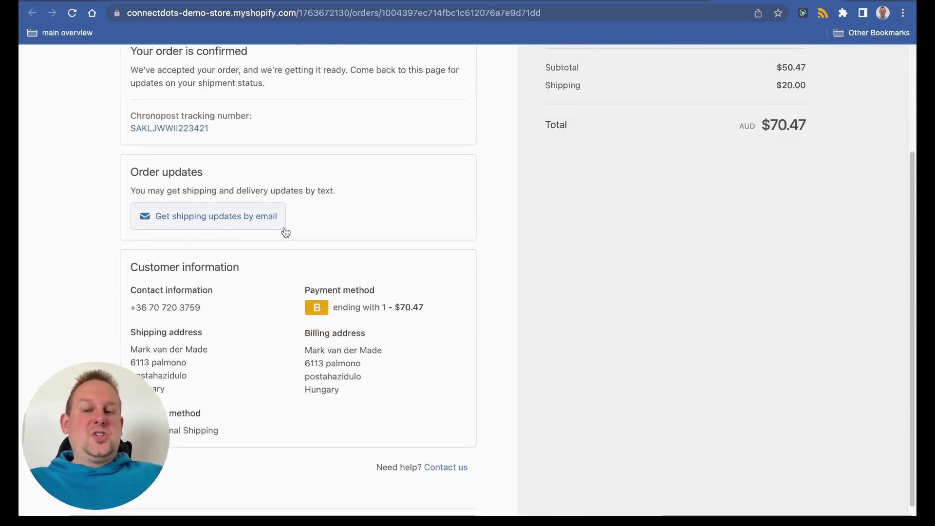
scroll(394, 236, up, 4)
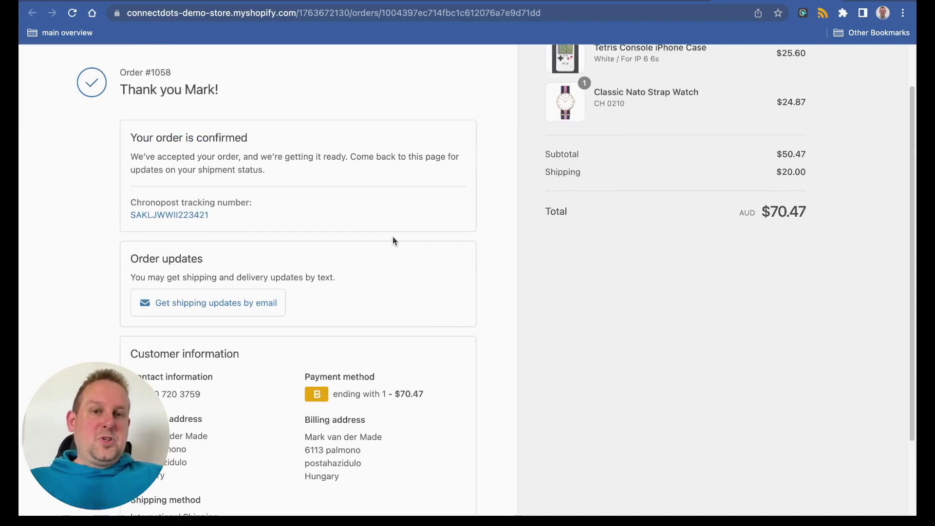